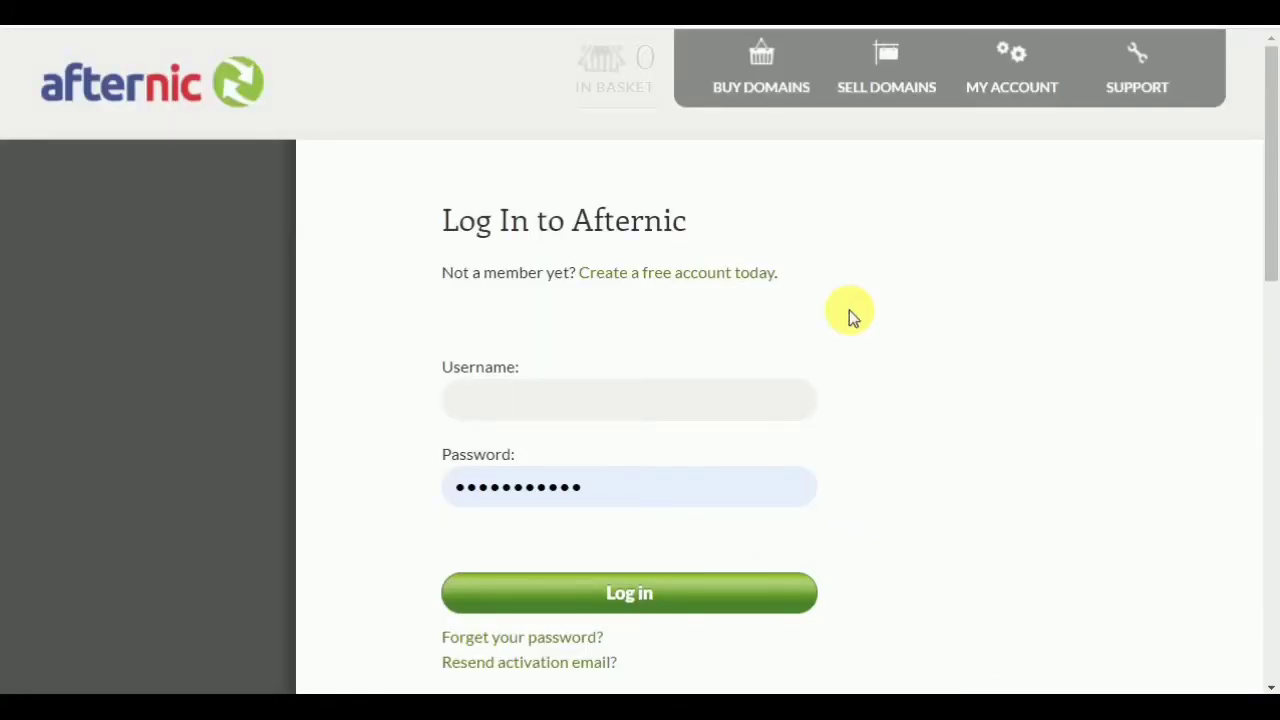
Follow the 'Create a free account today' link on Afternic's login page.
{"action": "left_click", "coordinate": [672, 280]}
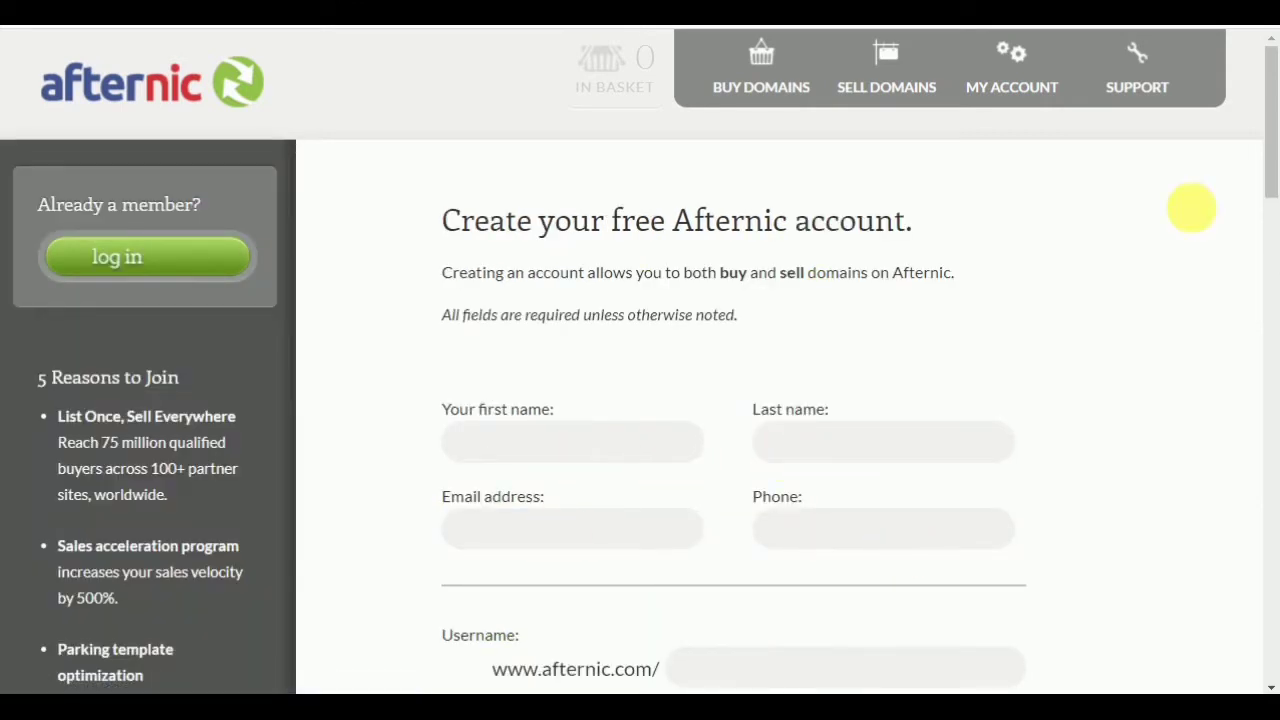
{"action": "scroll", "coordinate": [1276, 227], "scroll_direction": "down", "scroll_amount": 1}
{"action": "scroll", "coordinate": [1272, 240], "scroll_direction": "down", "scroll_amount": 3}
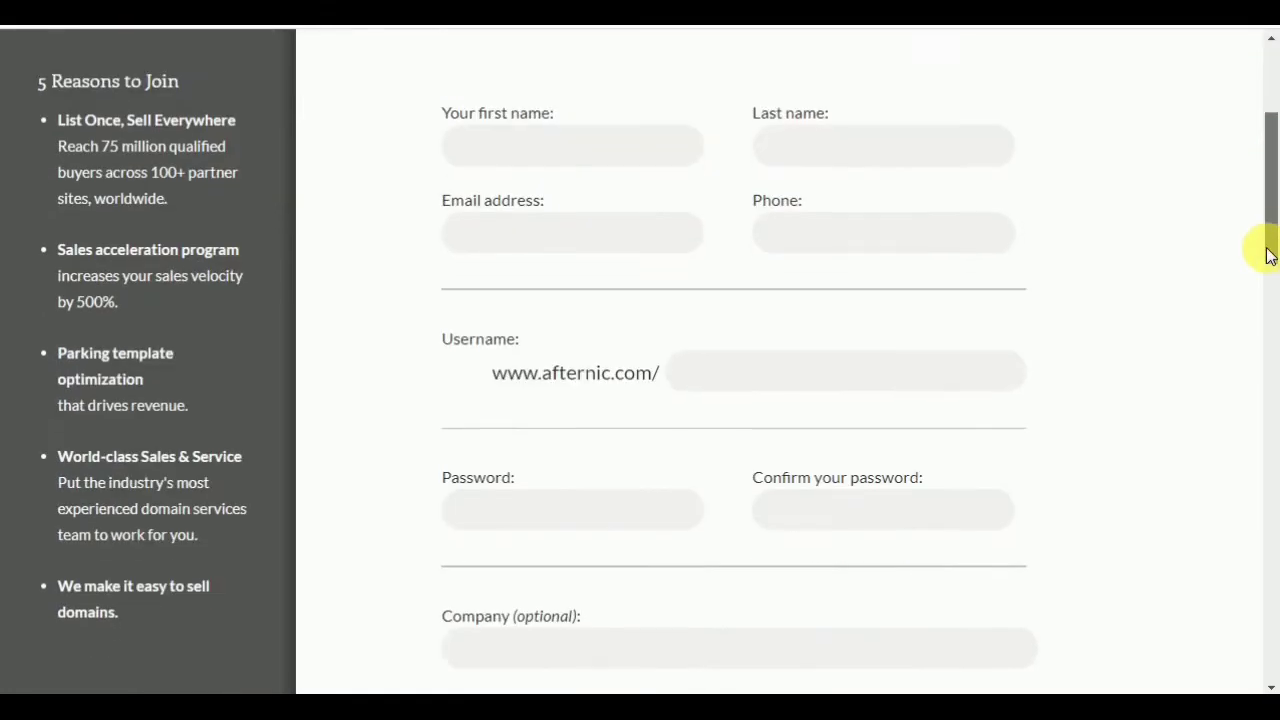
{"action": "scroll", "coordinate": [1268, 270], "scroll_direction": "down", "scroll_amount": 2}
{"action": "scroll", "coordinate": [1268, 292], "scroll_direction": "down", "scroll_amount": 3}
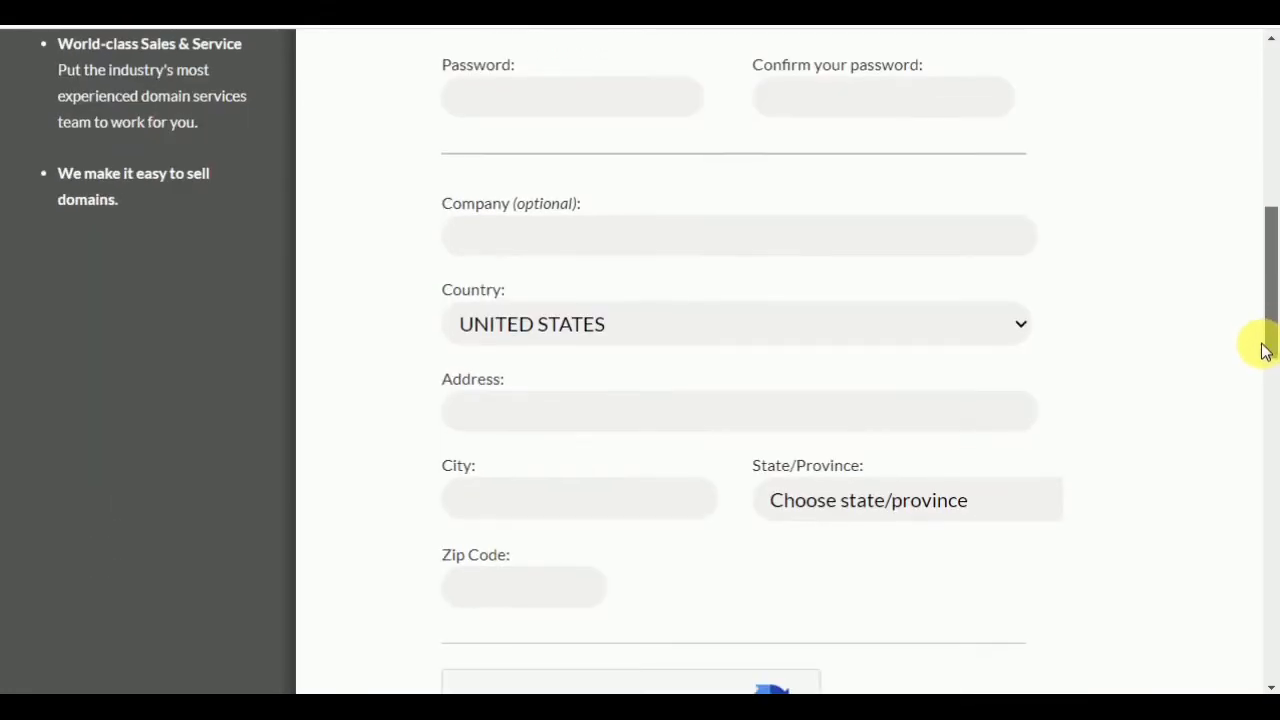
{"action": "scroll", "coordinate": [1266, 360], "scroll_direction": "down", "scroll_amount": 2}
{"action": "scroll", "coordinate": [1264, 388], "scroll_direction": "up", "scroll_amount": 9}
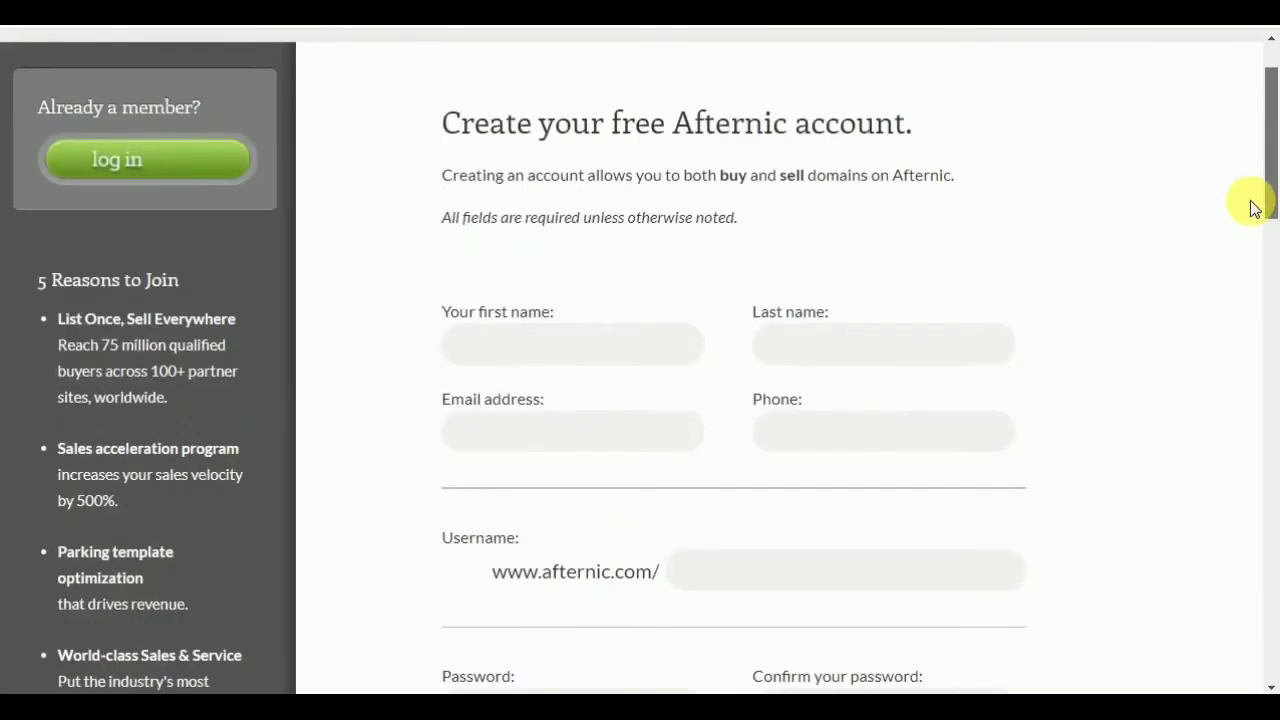
{"action": "scroll", "coordinate": [1260, 203], "scroll_direction": "down", "scroll_amount": 9}
{"action": "scroll", "coordinate": [1243, 398], "scroll_direction": "down", "scroll_amount": 5}
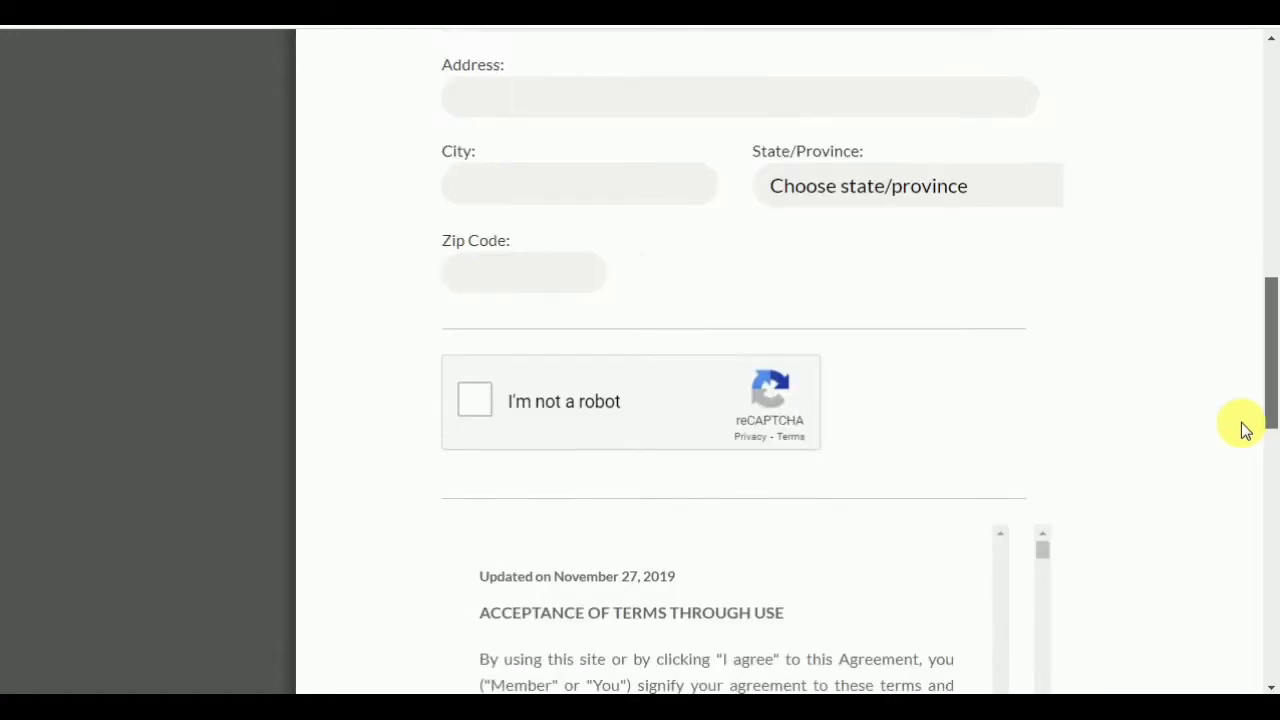
{"action": "scroll", "coordinate": [1229, 500], "scroll_direction": "down", "scroll_amount": 1}
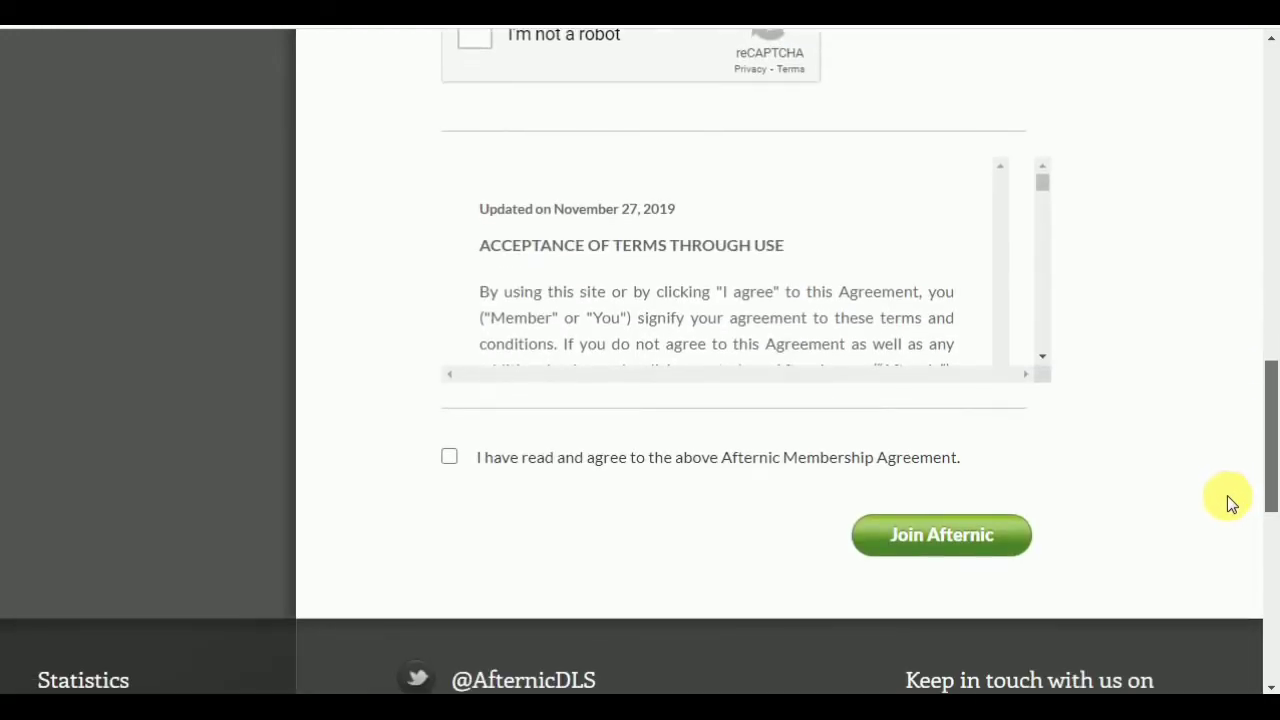
{"action": "left_click", "coordinate": [450, 459]}
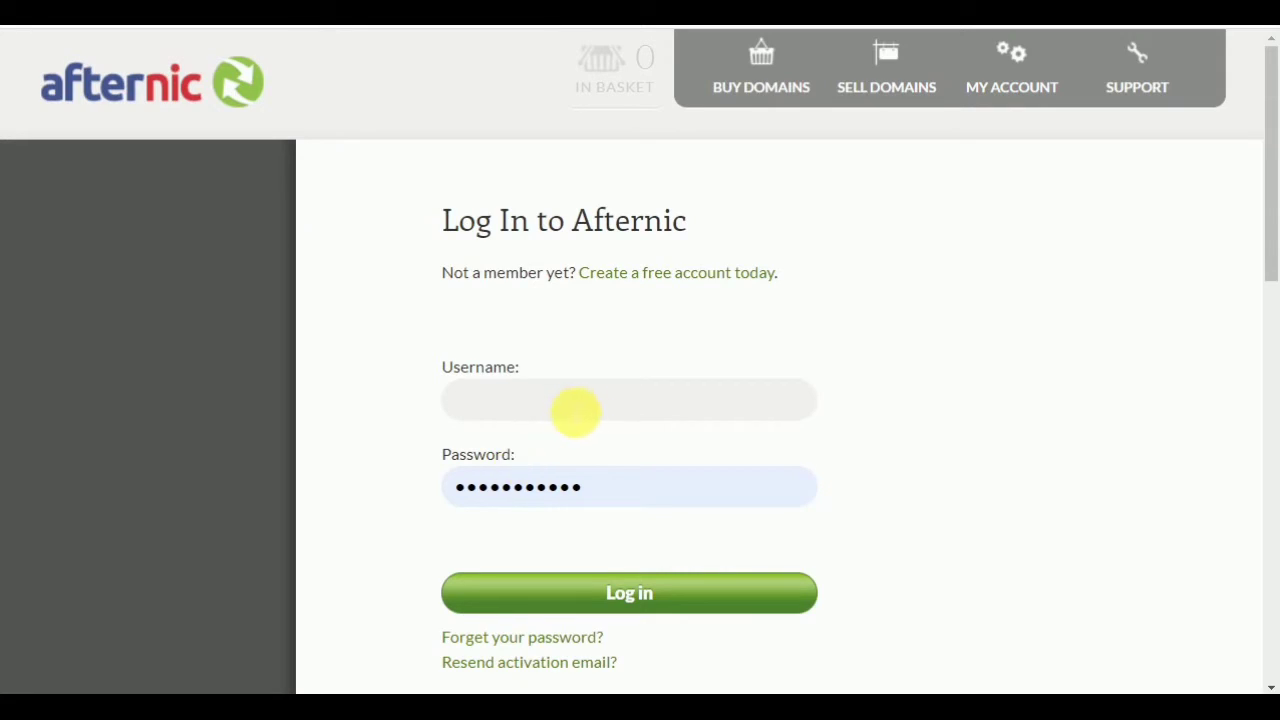
Log in, then choose 'List your Domain' from the Sell Domains menu.
{"action": "left_click", "coordinate": [540, 596]}
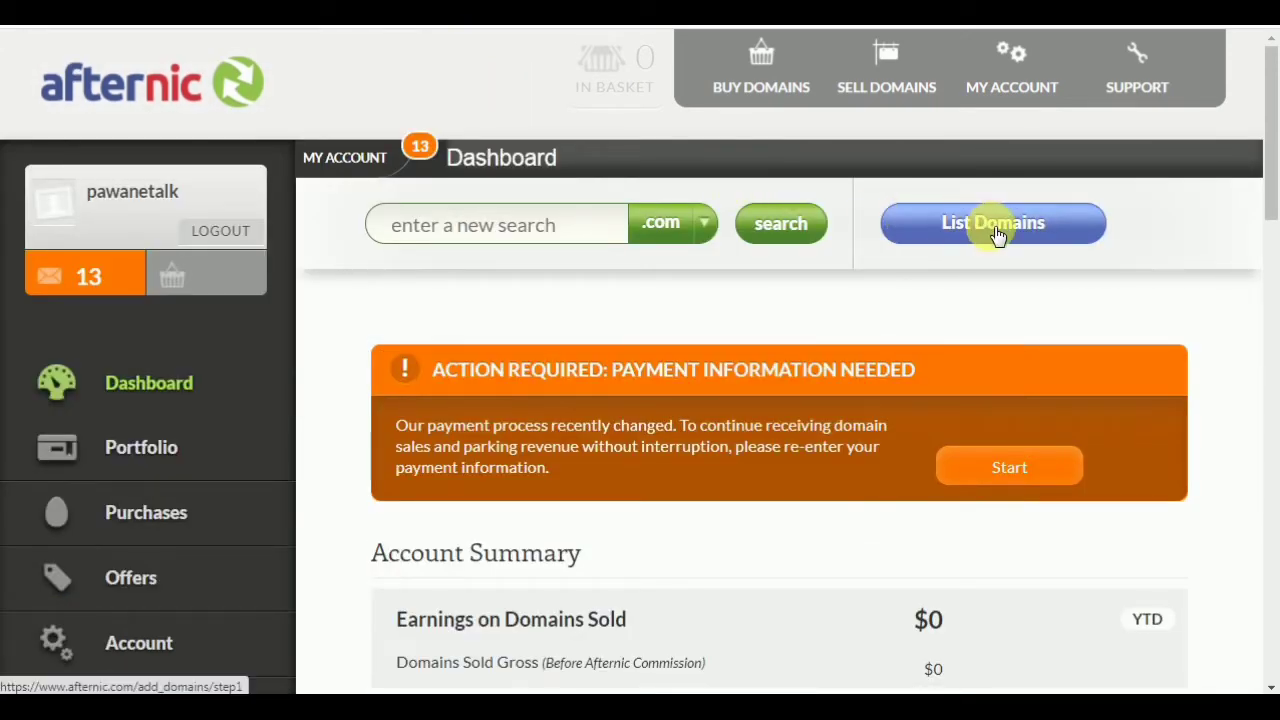
{"action": "mouse_move", "coordinate": [880, 63]}
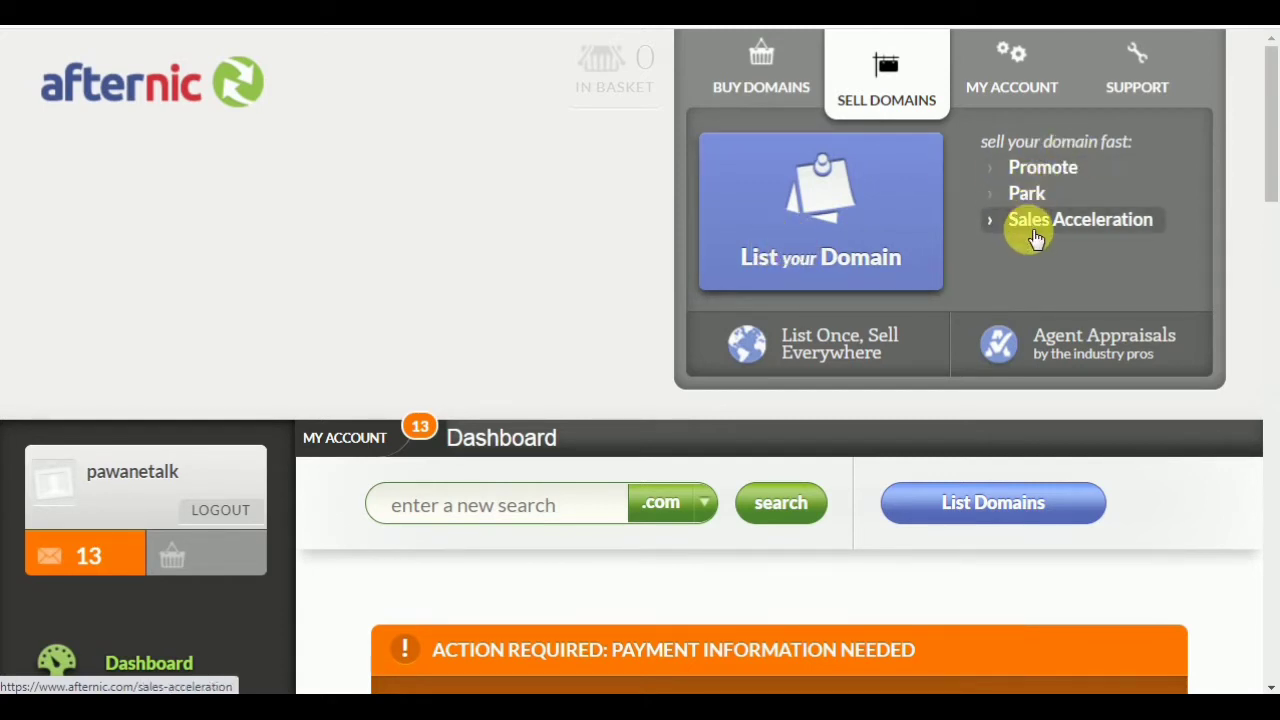
{"action": "left_click", "coordinate": [820, 230]}
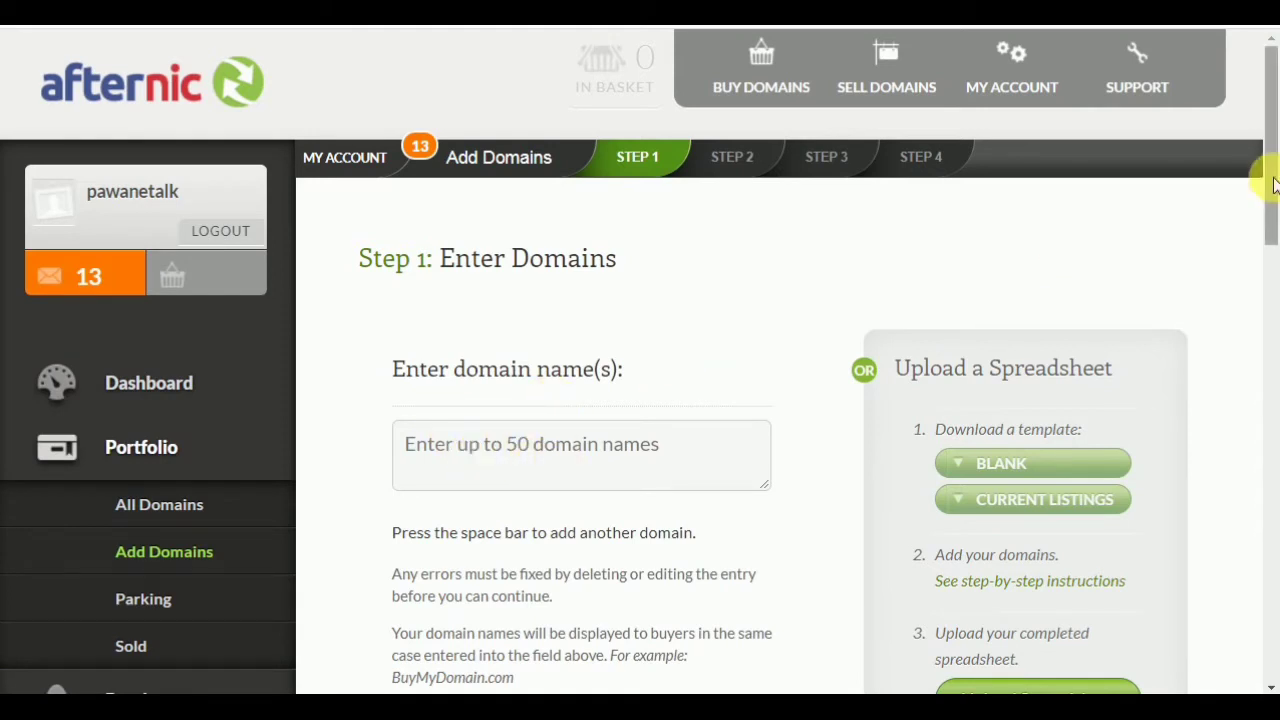
Enter fuelcelltractor.com in the domain-name box and continue to pricing.
{"action": "mouse_move", "coordinate": [1269, 171]}
{"action": "left_mouse_down"}
{"action": "mouse_move", "coordinate": [1268, 210]}
{"action": "mouse_move", "coordinate": [1271, 186]}
{"action": "left_mouse_up"}
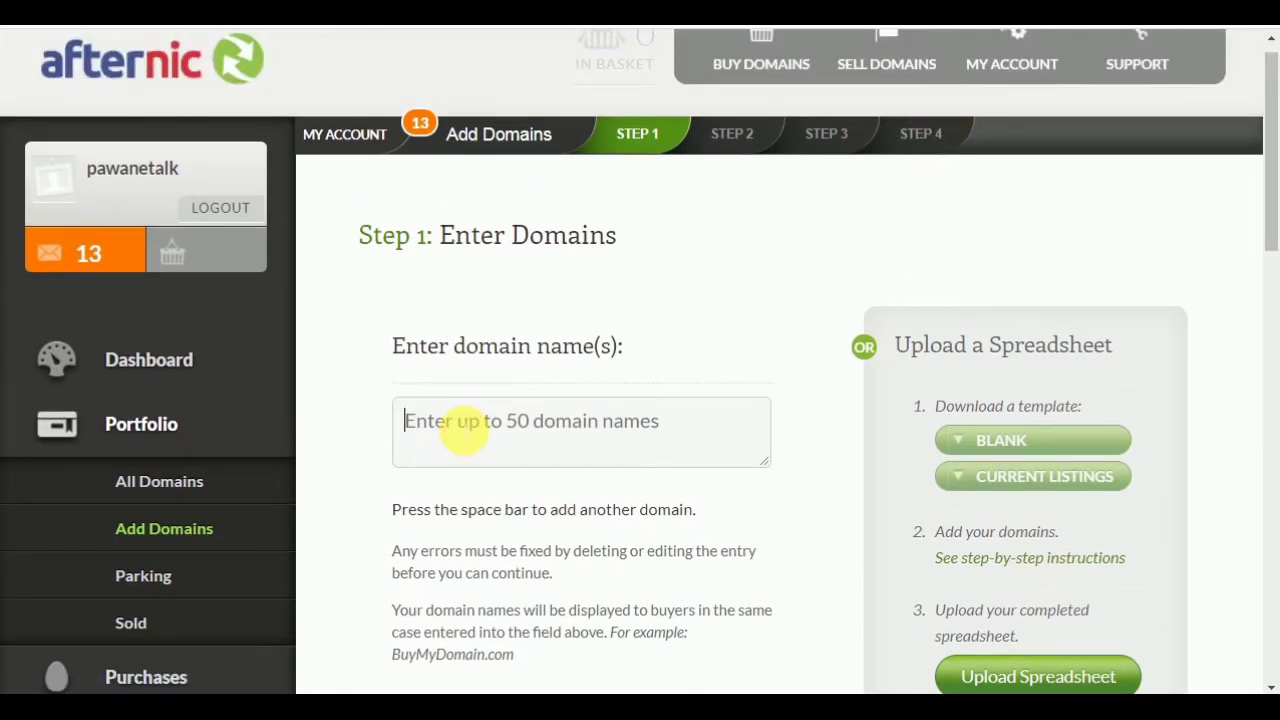
{"action": "left_click", "coordinate": [463, 428]}
{"action": "type", "text": "fuelcelltractor.com"}
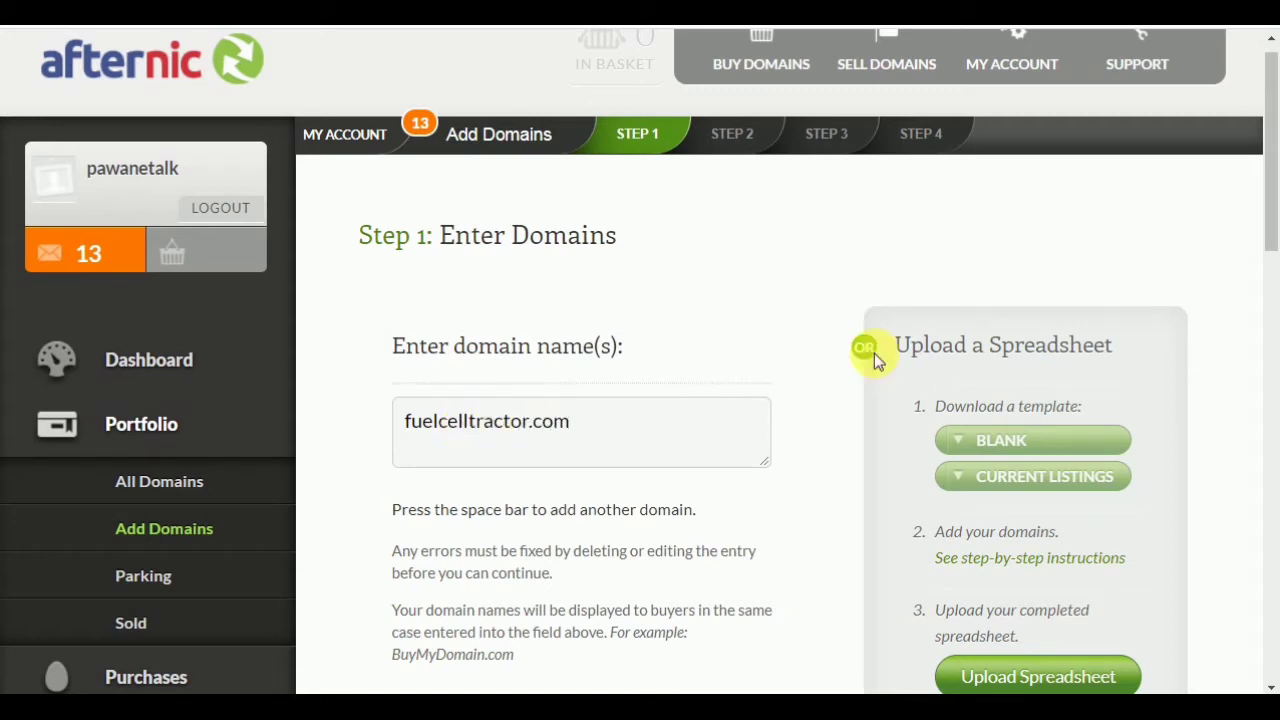
{"action": "left_click_drag", "start_coordinate": [1270, 202], "coordinate": [1268, 268]}
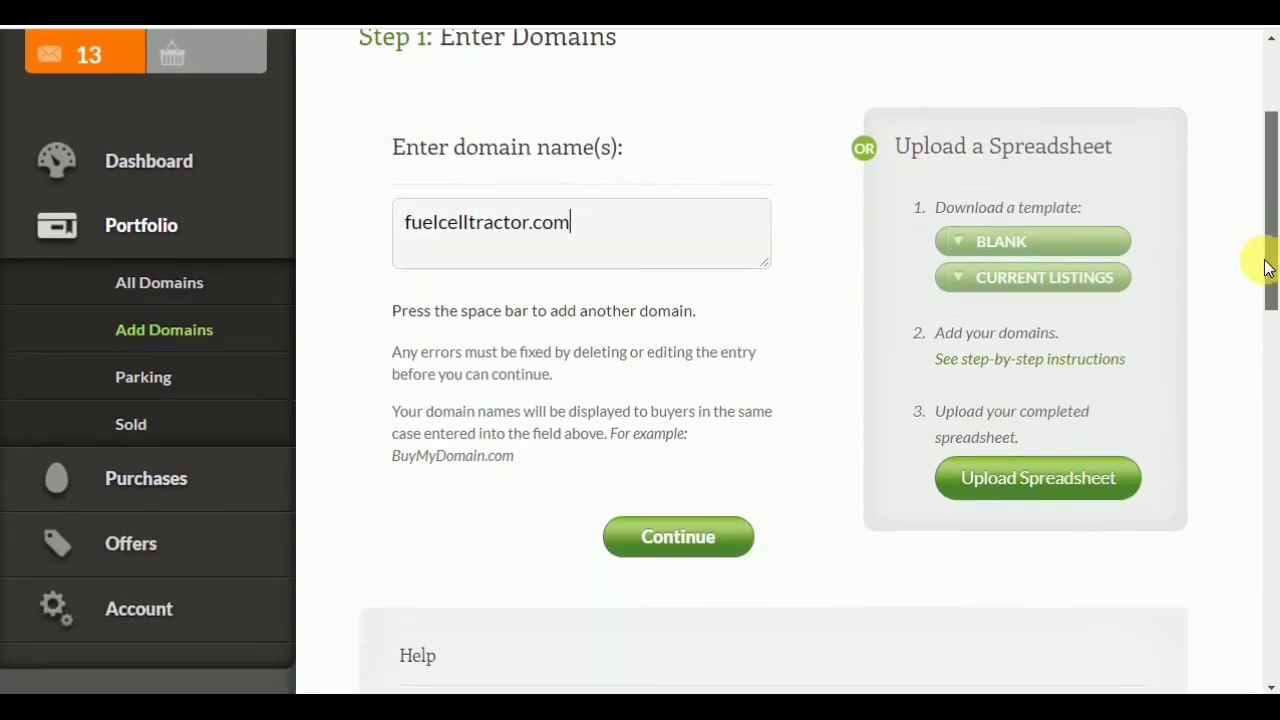
{"action": "left_click", "coordinate": [694, 543]}
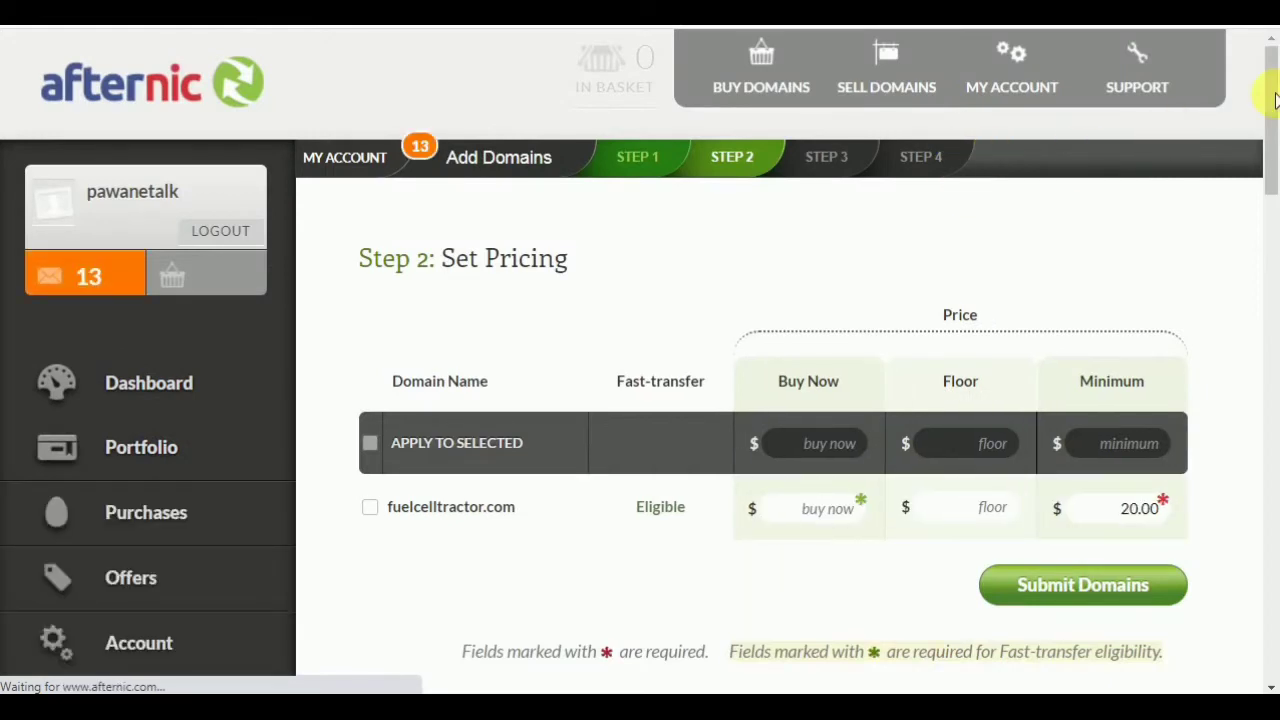
Select the fuelcelltractor.com row and set Buy Now to 7500 and floor to 7000.
{"action": "left_click_drag", "start_coordinate": [1268, 100], "coordinate": [1268, 142]}
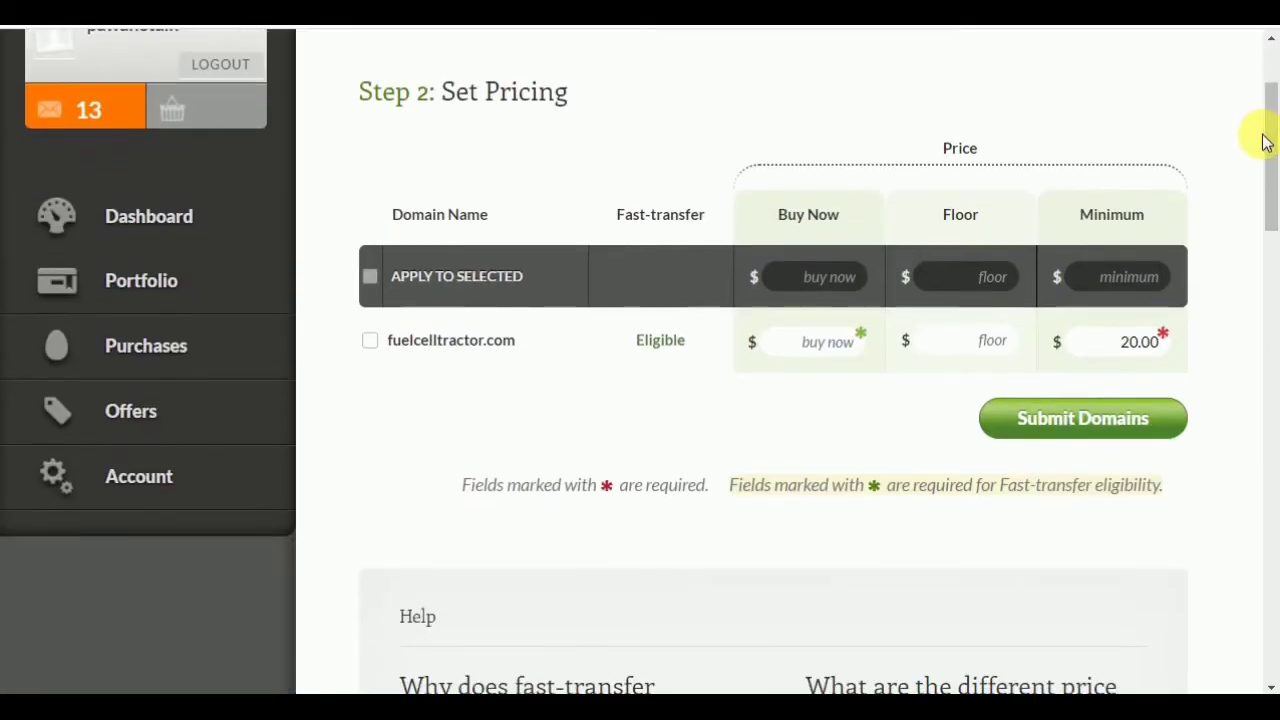
{"action": "left_click", "coordinate": [370, 343]}
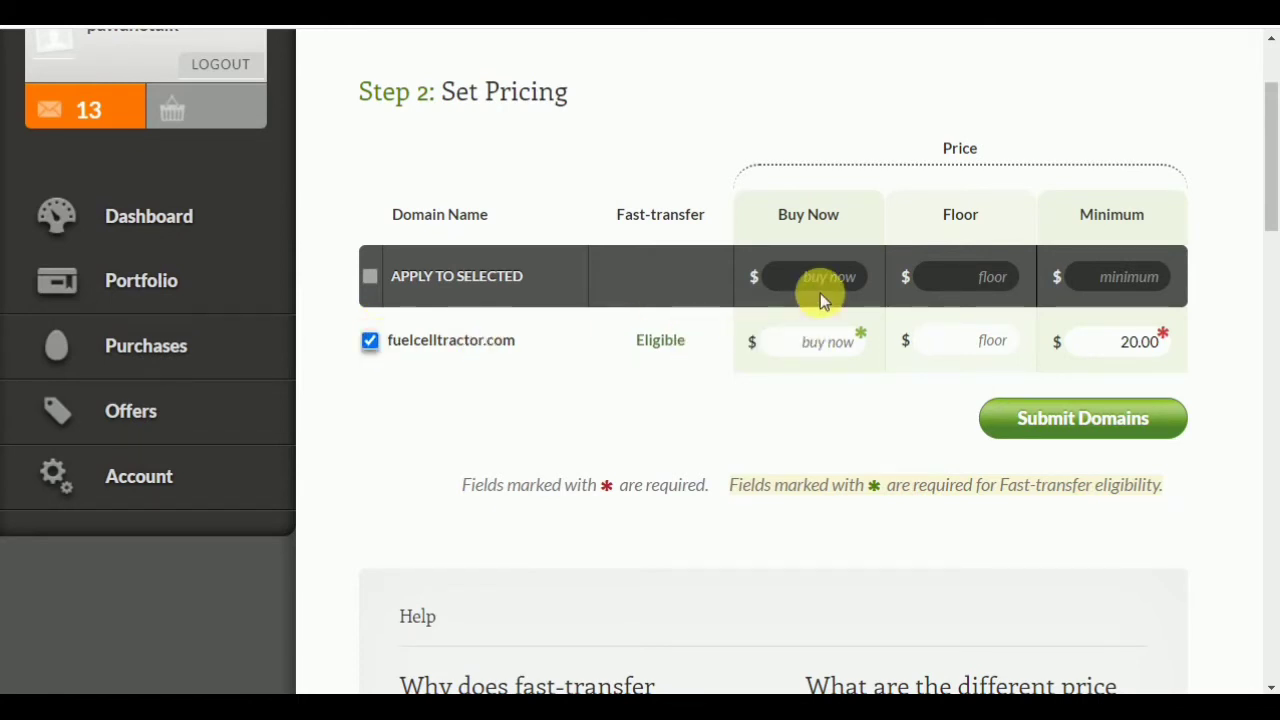
{"action": "left_click", "coordinate": [802, 350]}
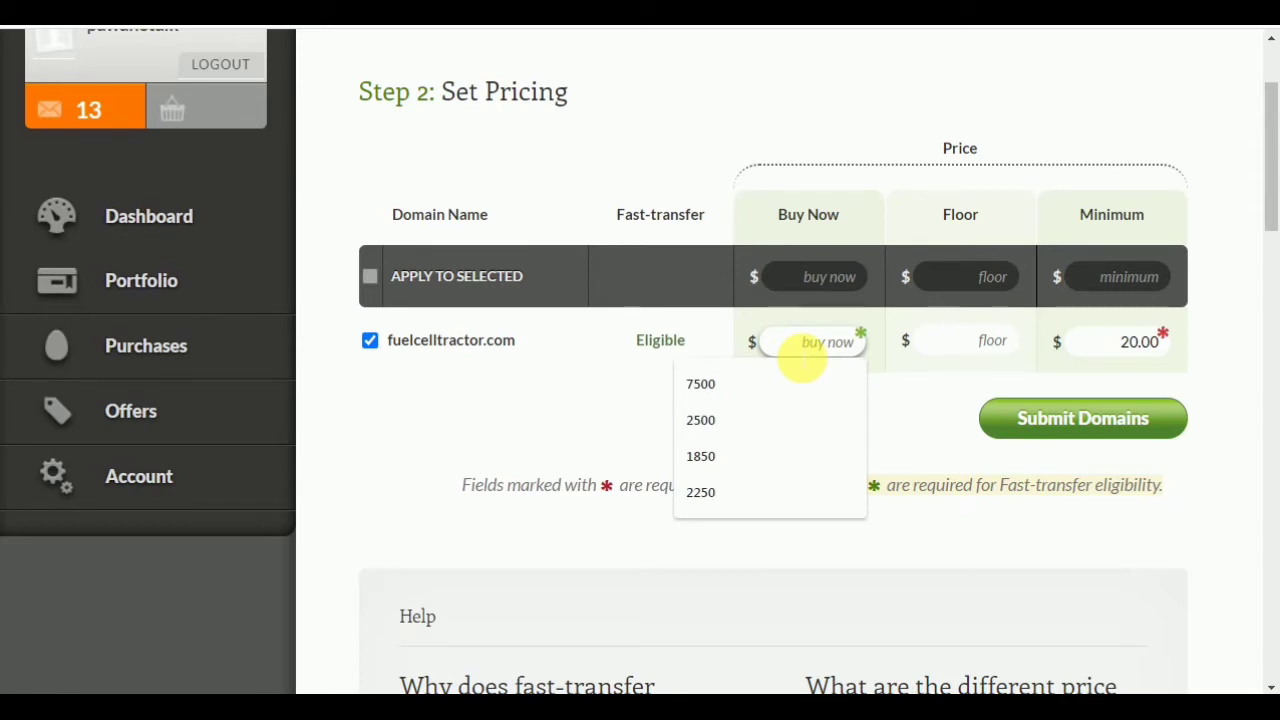
{"action": "type", "text": "7500"}
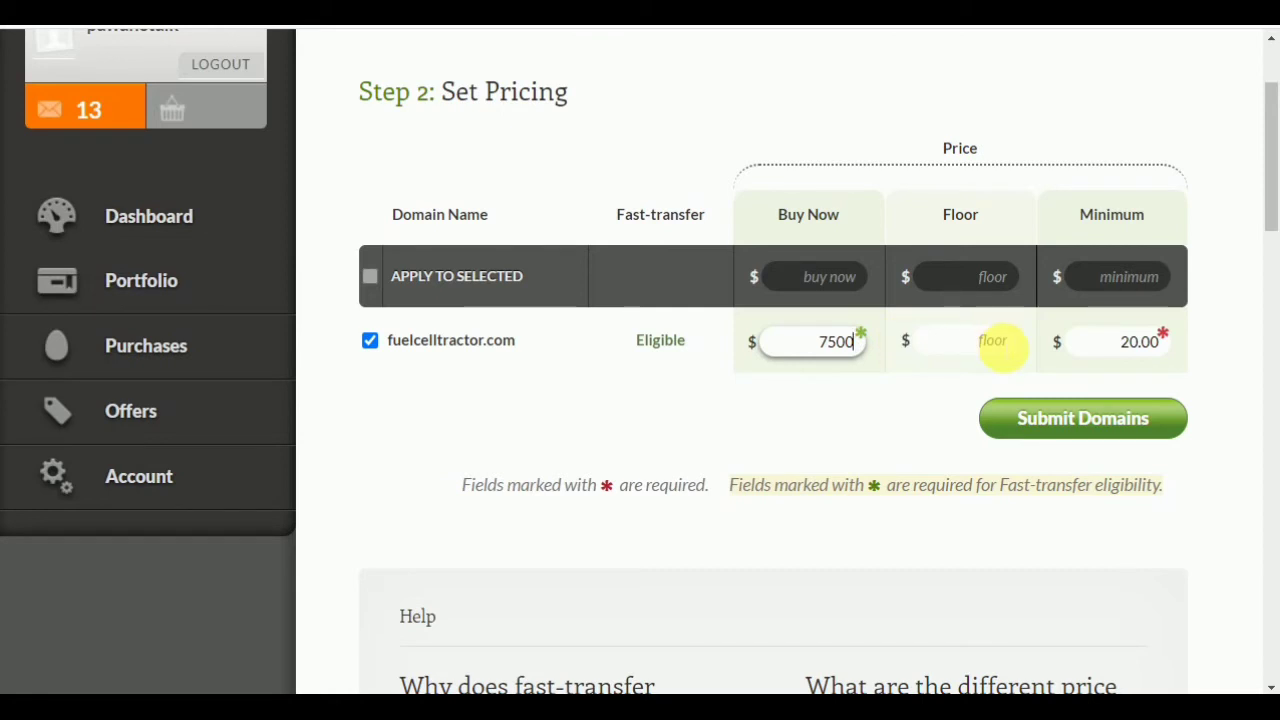
{"action": "left_click", "coordinate": [1003, 342]}
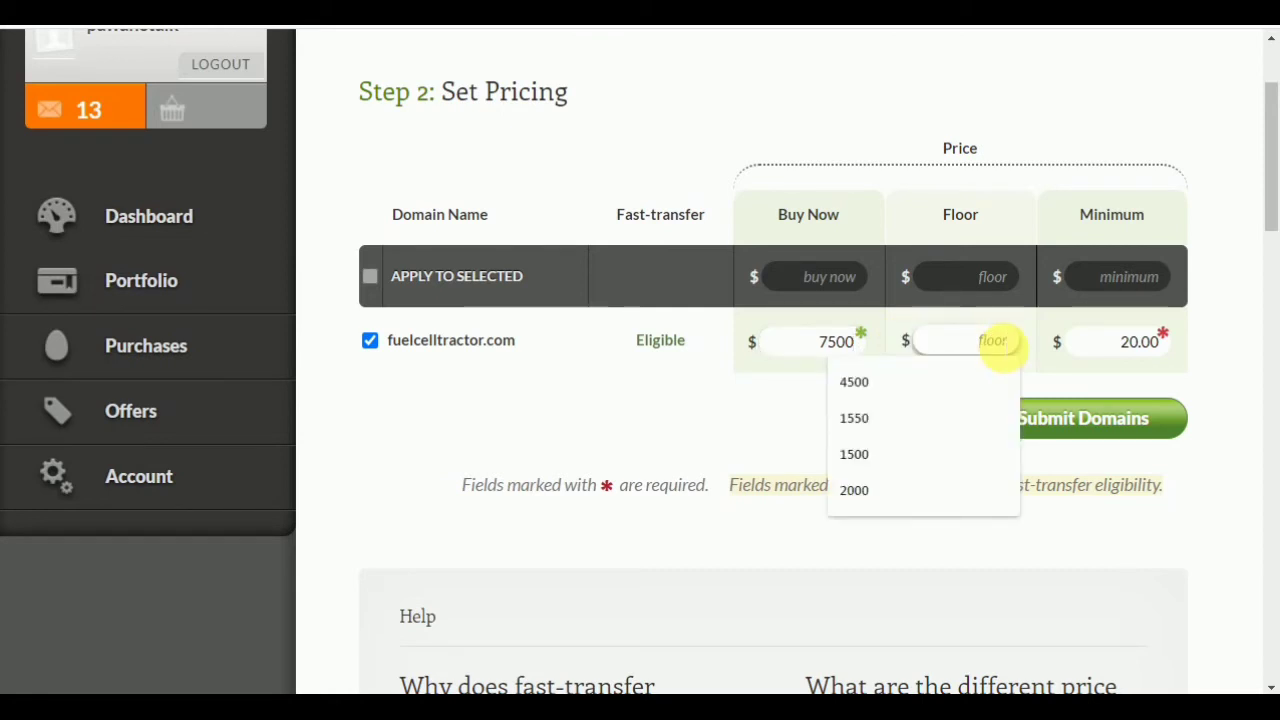
{"action": "type", "text": "7000"}
{"action": "left_click", "coordinate": [914, 414]}
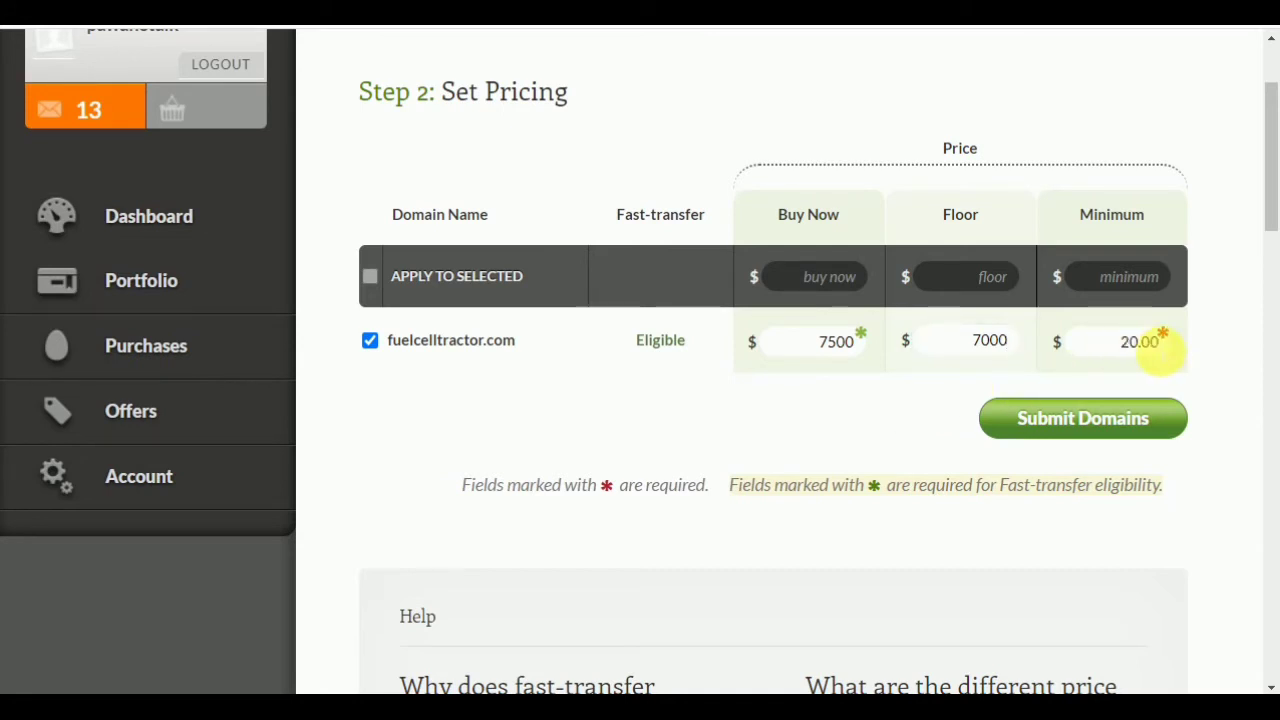
Change the minimum price from 20.00 to 100 and submit the domain.
{"action": "left_click", "coordinate": [1143, 352]}
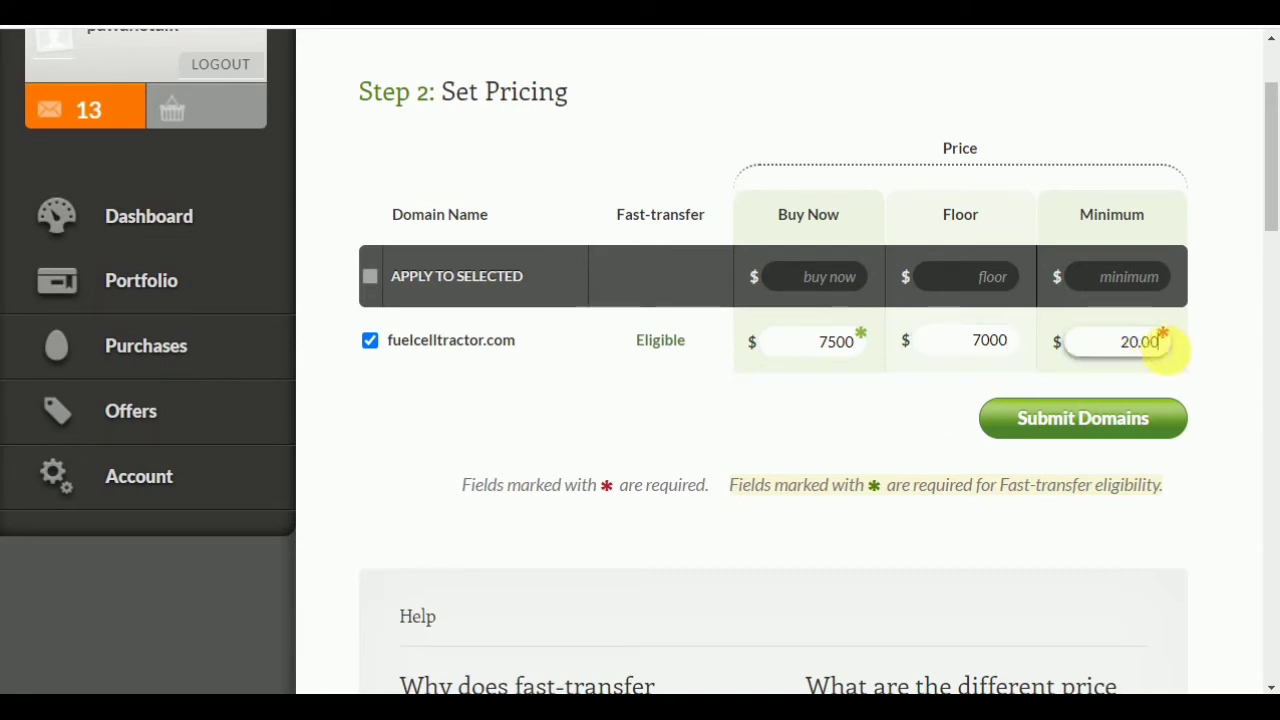
{"action": "key", "text": "BackSpace"}
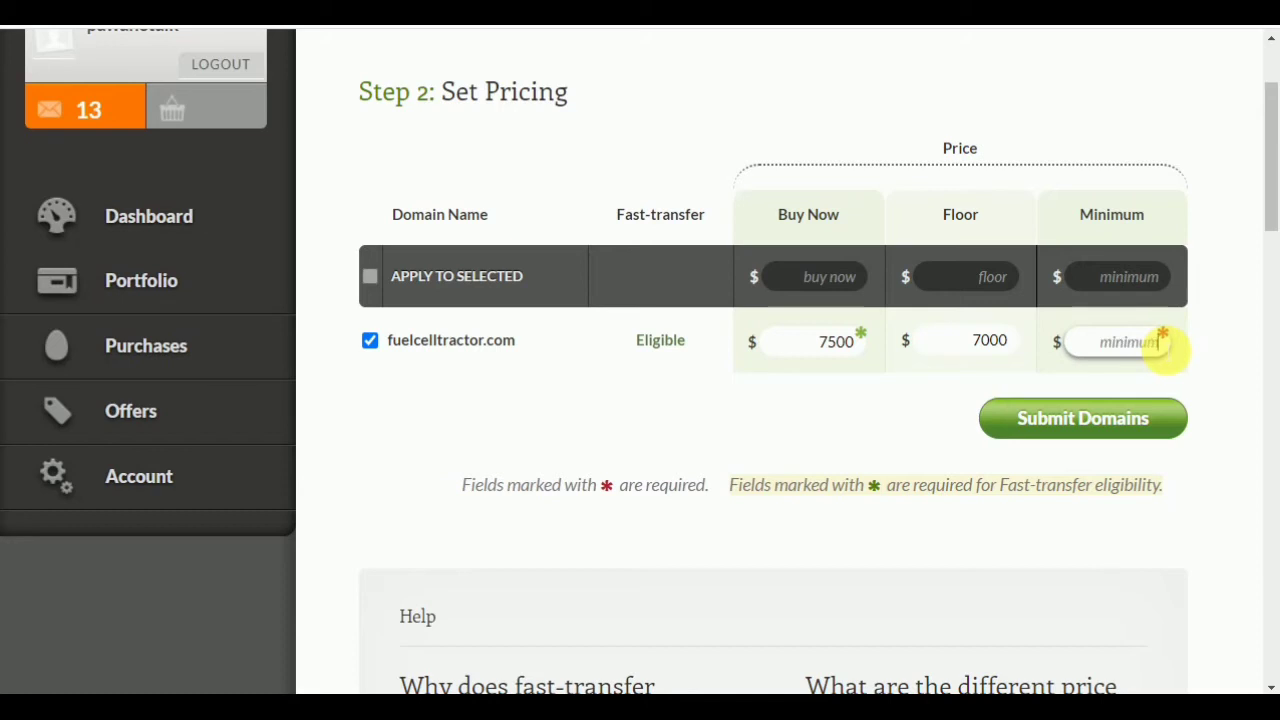
{"action": "type", "text": "100"}
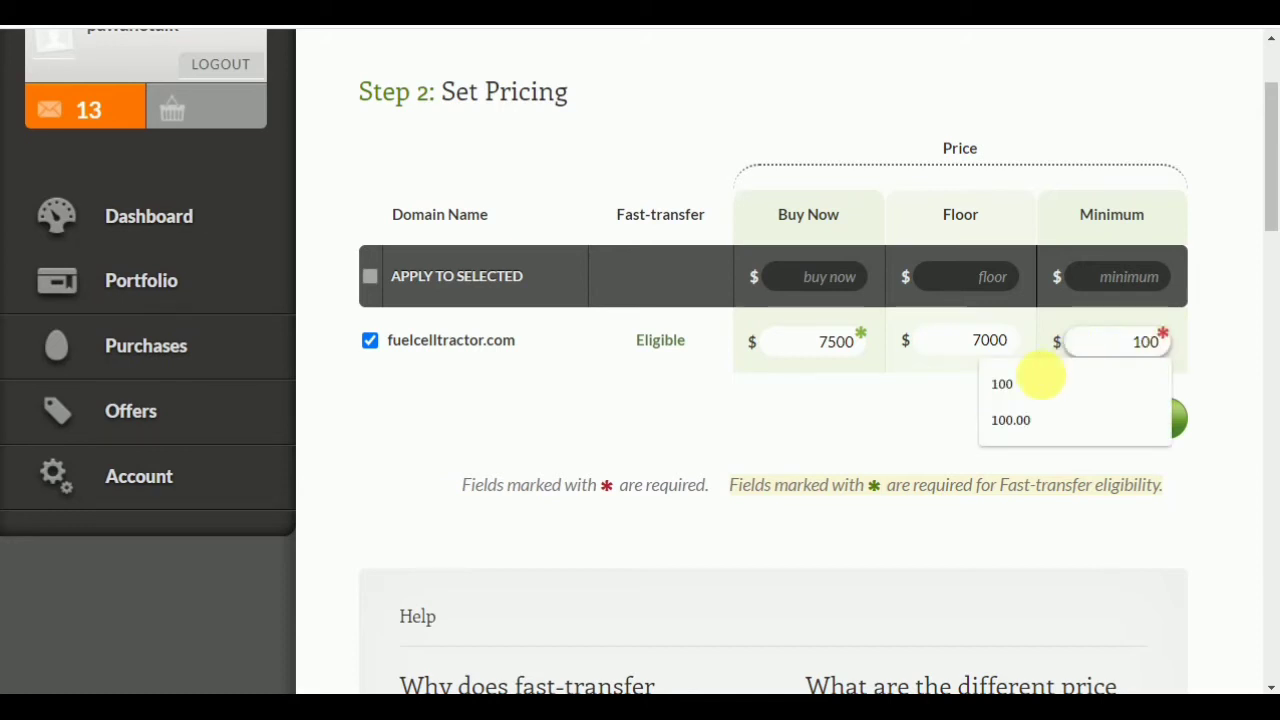
{"action": "left_click", "coordinate": [996, 388]}
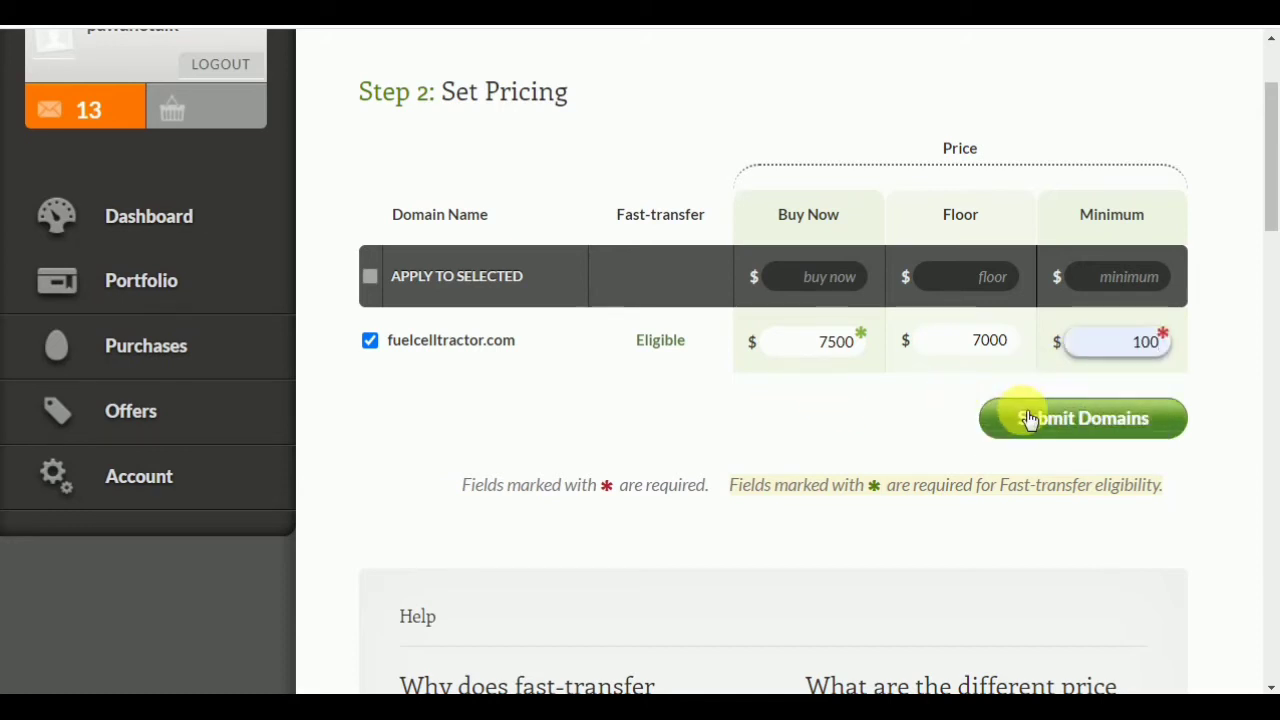
{"action": "left_click", "coordinate": [1085, 418]}
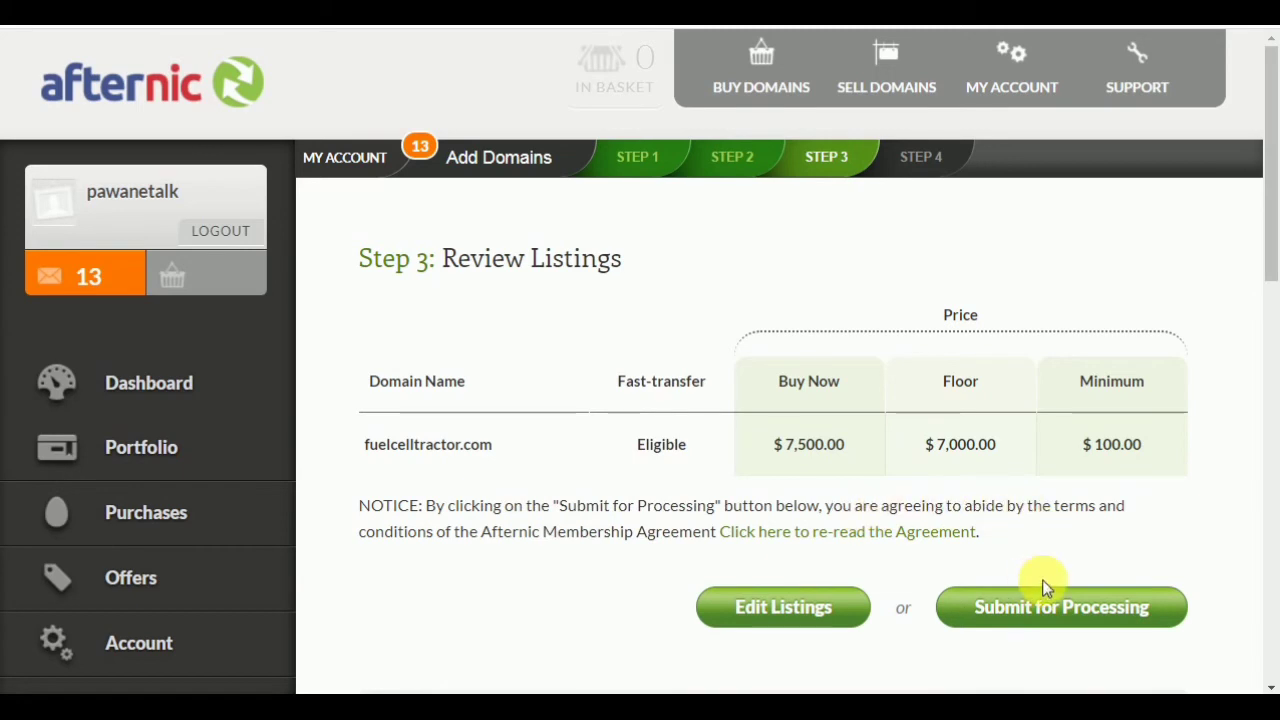
Submit the fuelcelltractor.com listing ($7,500 / $7,000 / $100) for processing.
{"action": "left_click", "coordinate": [1076, 612]}
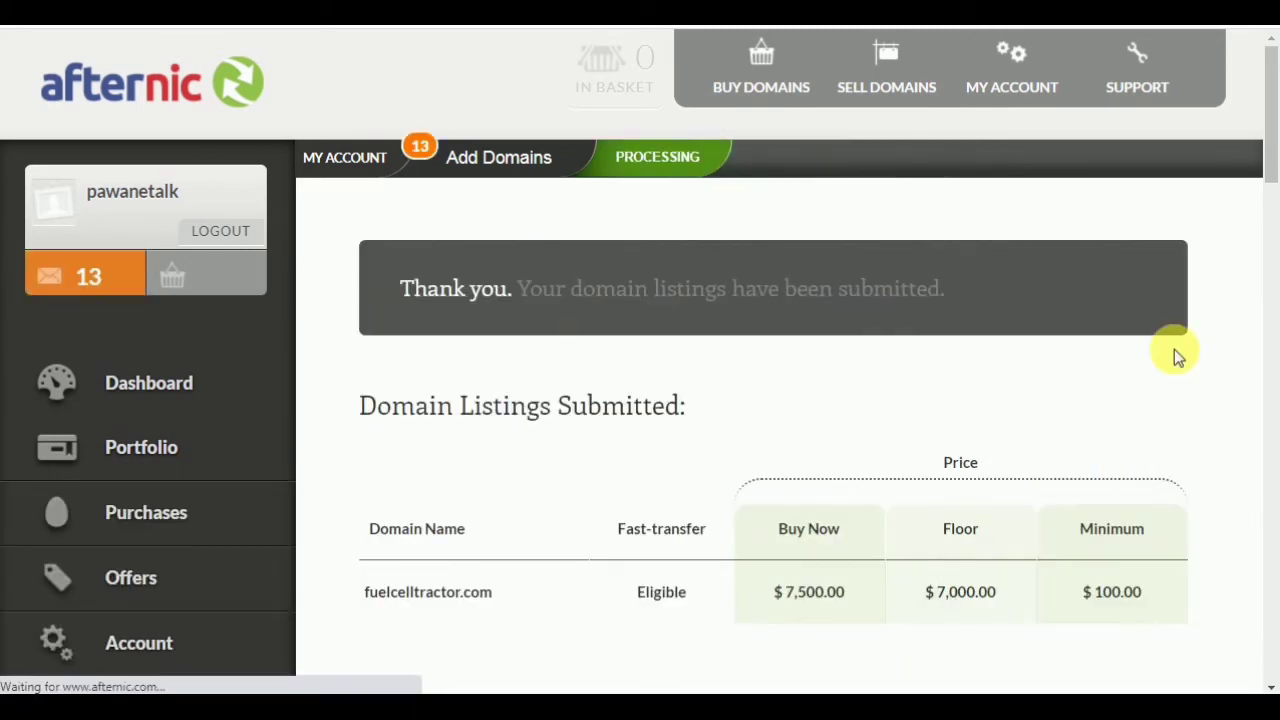
{"action": "mouse_move", "coordinate": [1266, 151]}
{"action": "left_mouse_down"}
{"action": "mouse_move", "coordinate": [1265, 197]}
{"action": "mouse_move", "coordinate": [1263, 157]}
{"action": "left_mouse_up"}
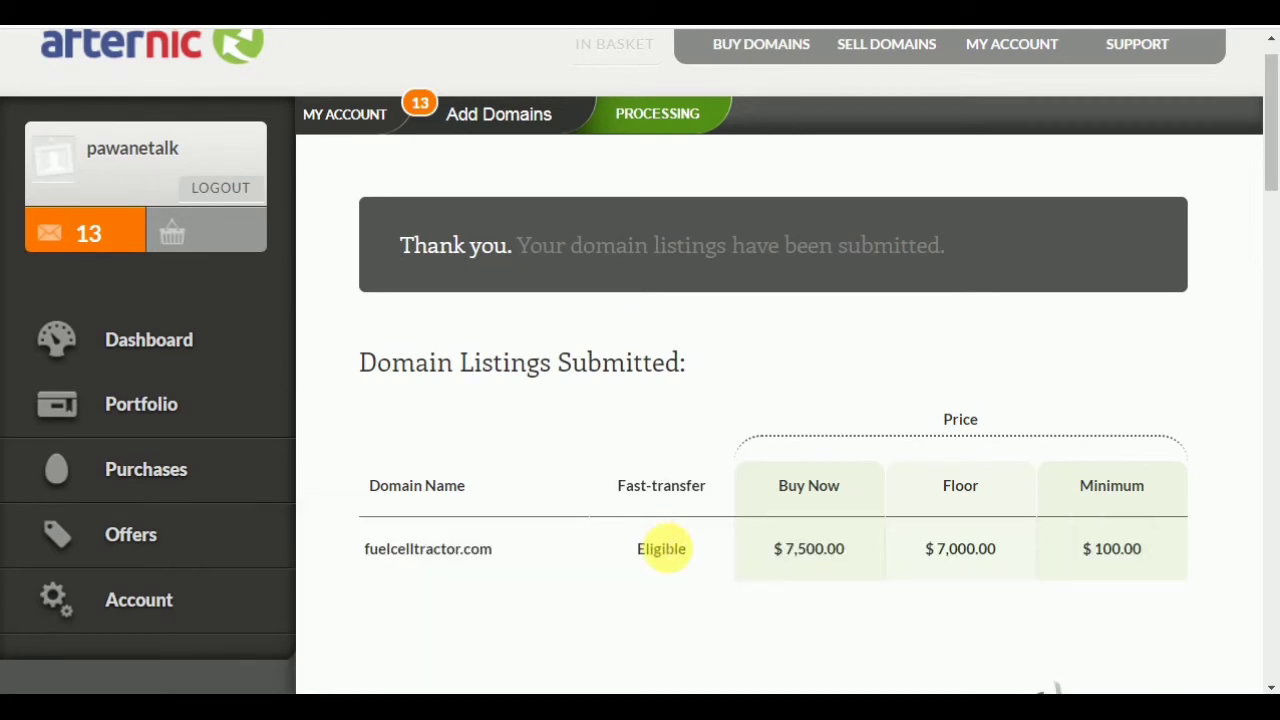
{"action": "mouse_move", "coordinate": [993, 482]}
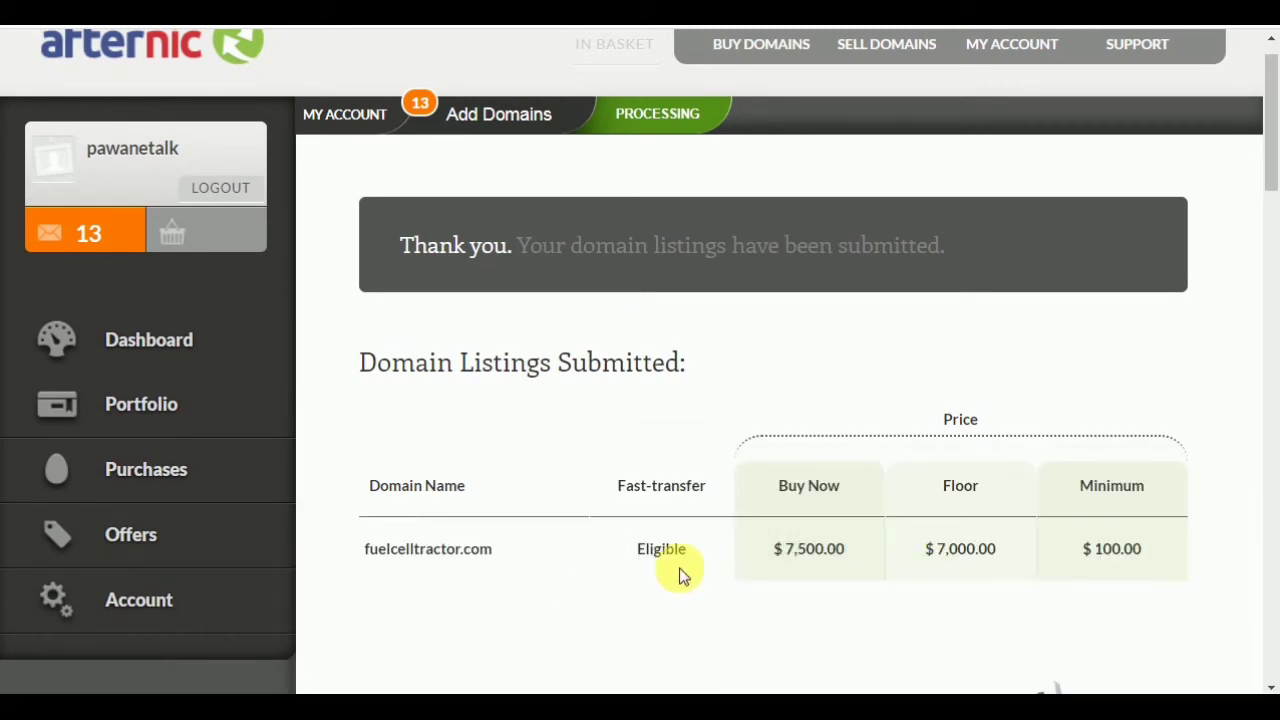
{"action": "mouse_move", "coordinate": [648, 555]}
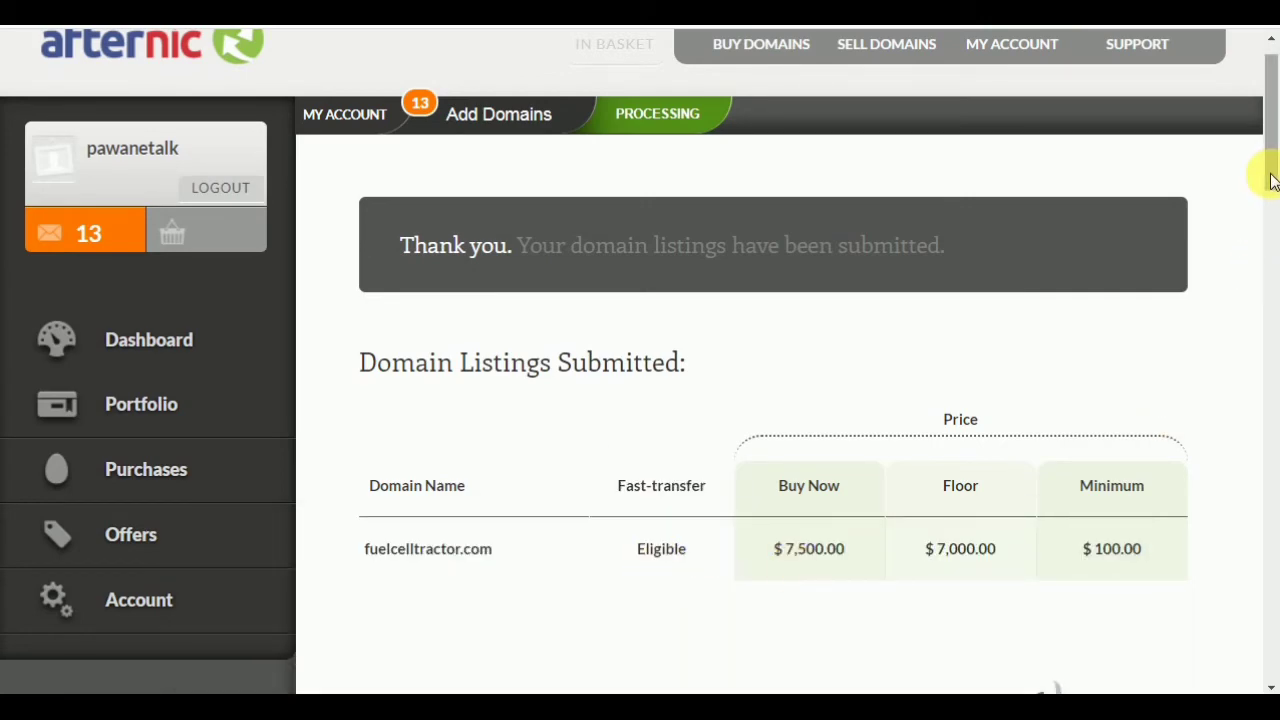
{"action": "scroll", "coordinate": [1269, 200], "scroll_direction": "down", "scroll_amount": 2}
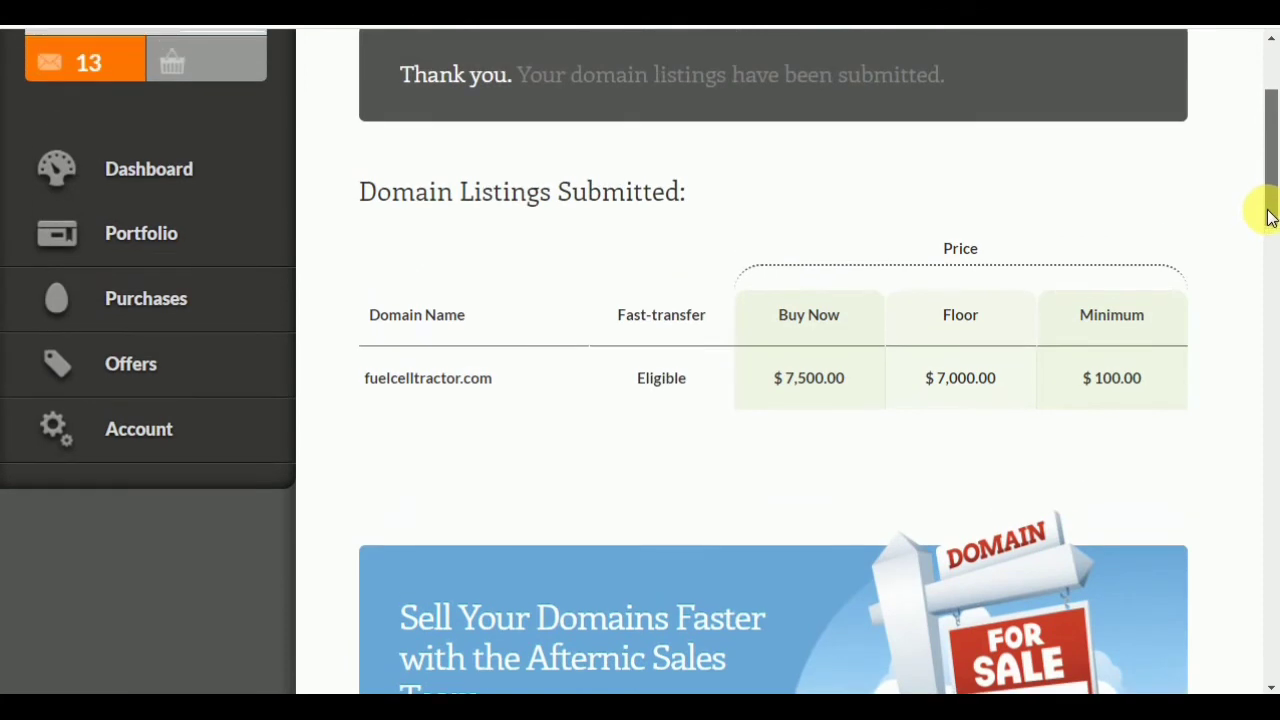
{"action": "scroll", "coordinate": [1267, 225], "scroll_direction": "down", "scroll_amount": 2}
{"action": "scroll", "coordinate": [1266, 195], "scroll_direction": "up", "scroll_amount": 3}
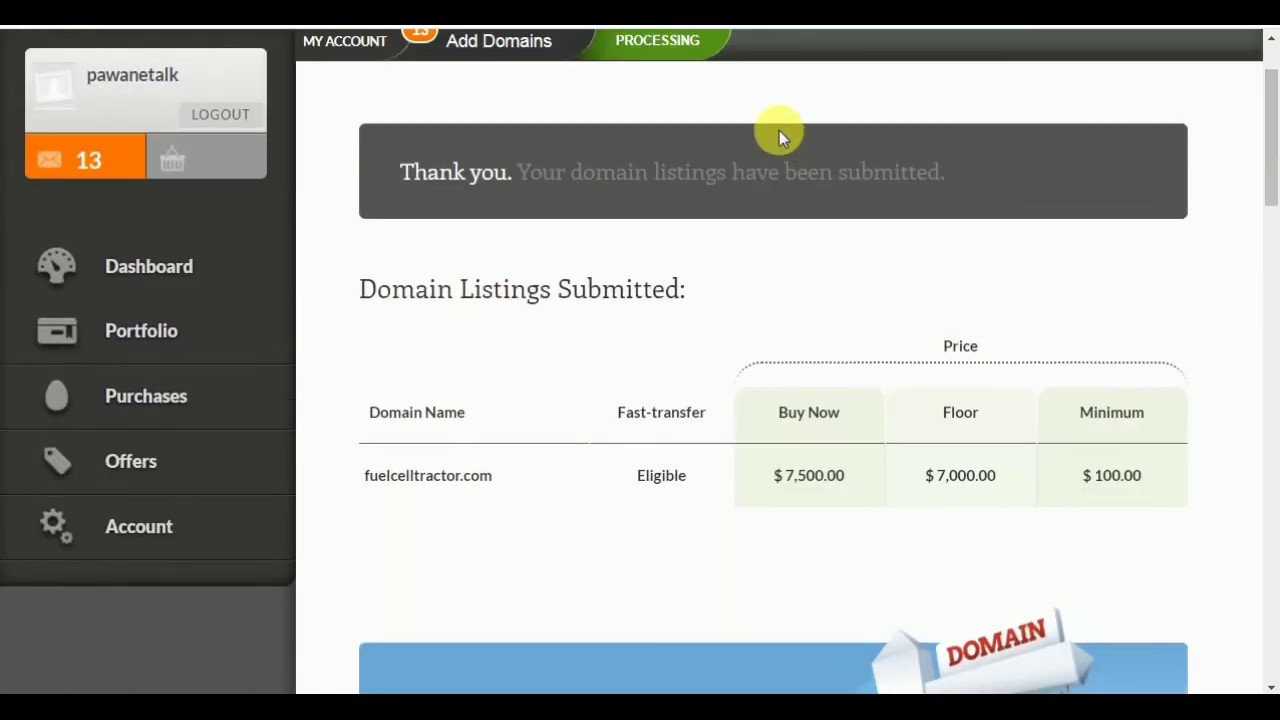
Open a new Chrome tab and go to dofo.com's Domain Lists page.
{"action": "key", "text": "ctrl+t"}
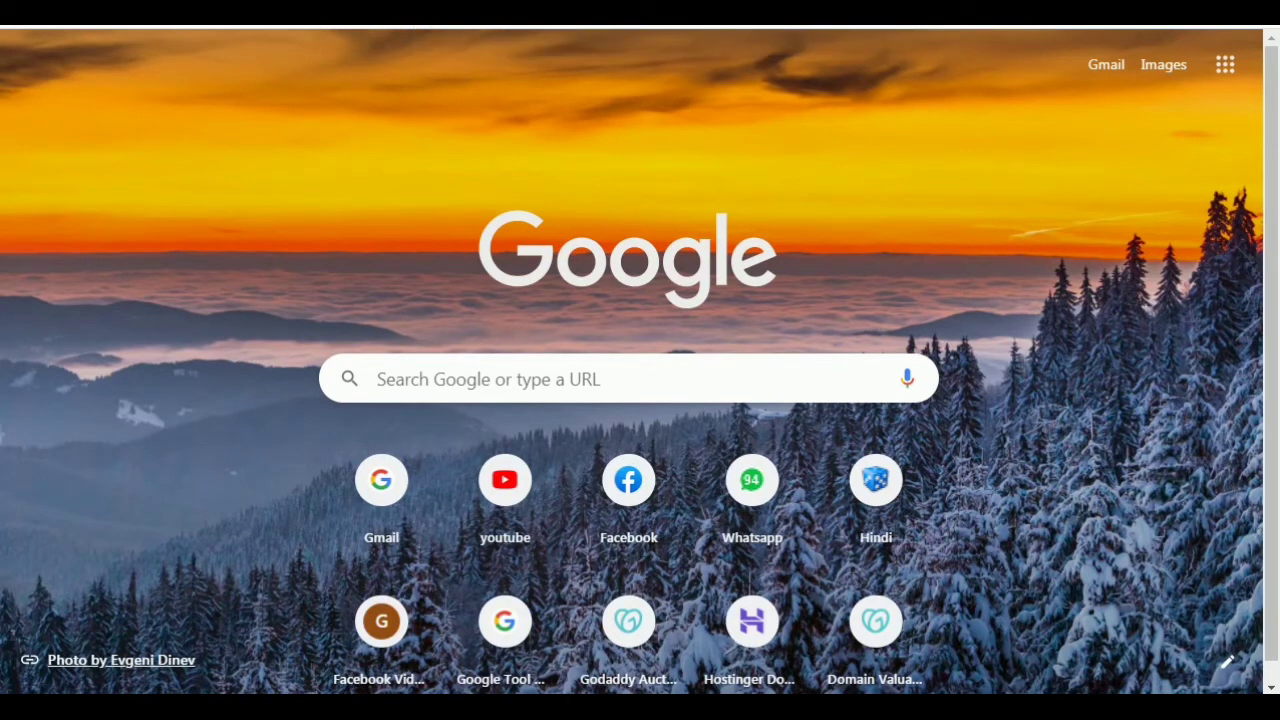
{"action": "type", "text": "dofo"}
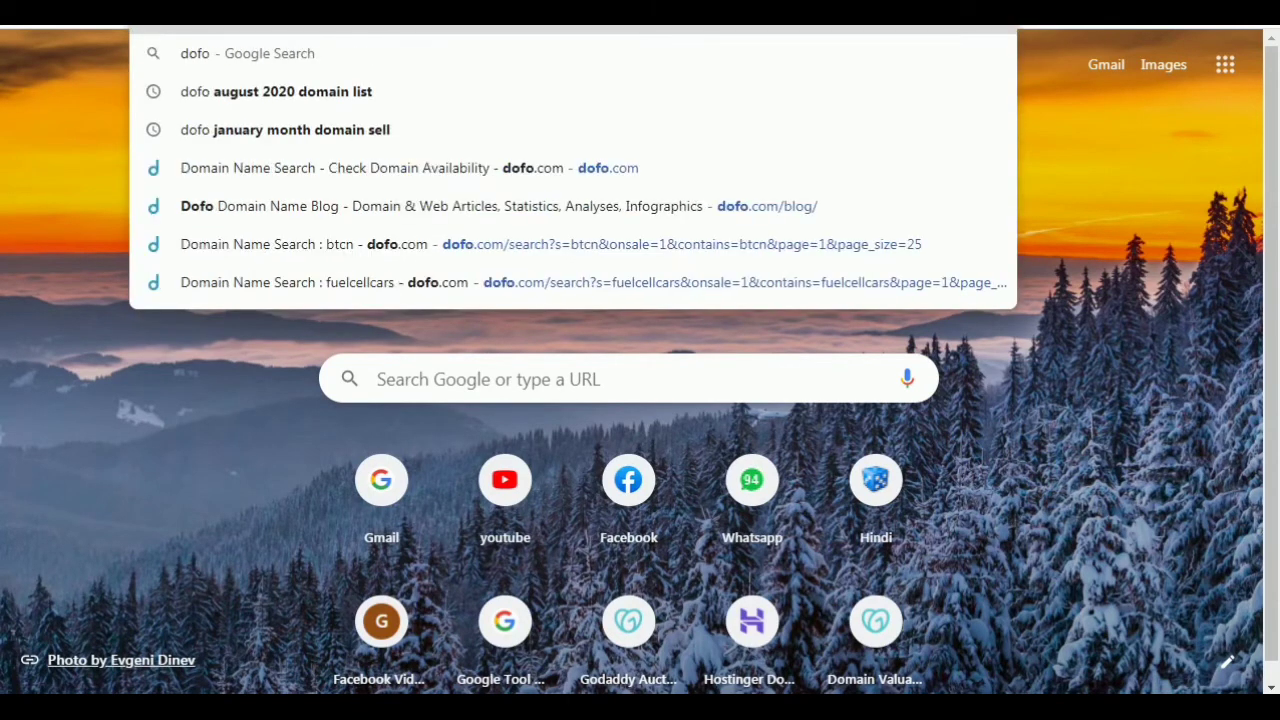
{"action": "key", "text": "Return"}
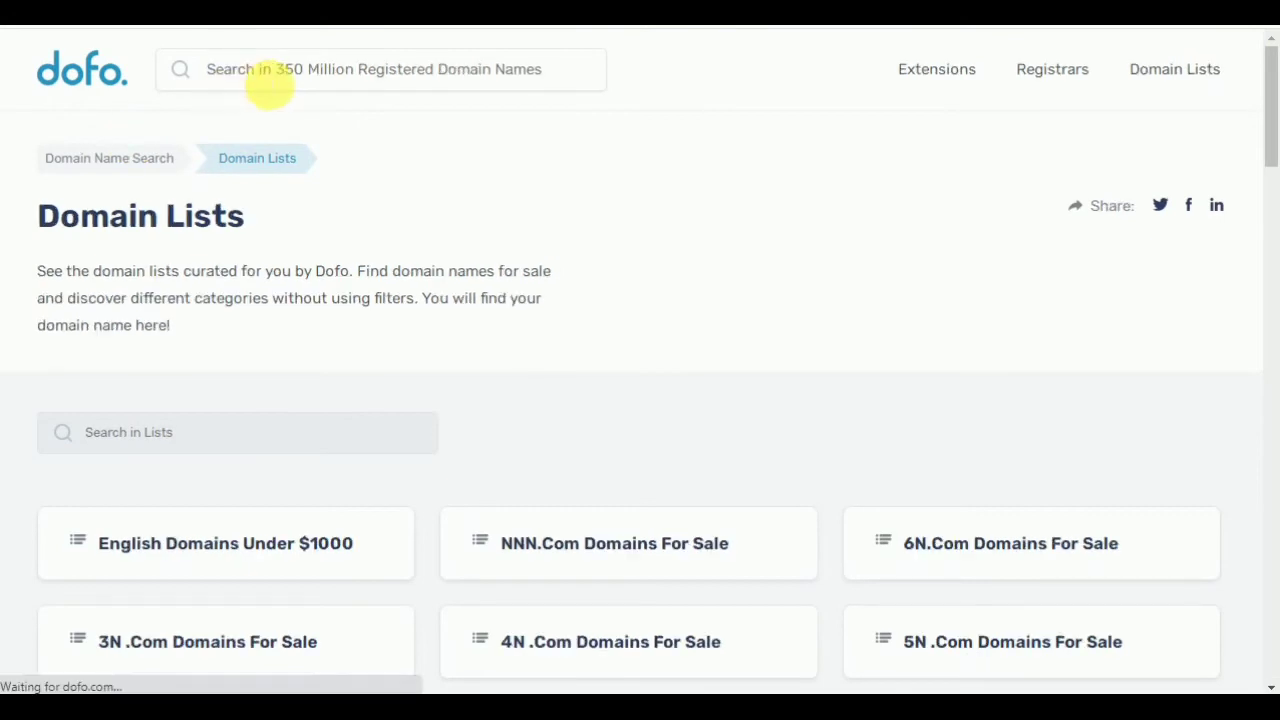
Search Dofo for fuelcelltractor and highlight the note 'It is currently for sale on Afternic.'.
{"action": "left_click", "coordinate": [268, 86]}
{"action": "left_click", "coordinate": [268, 86]}
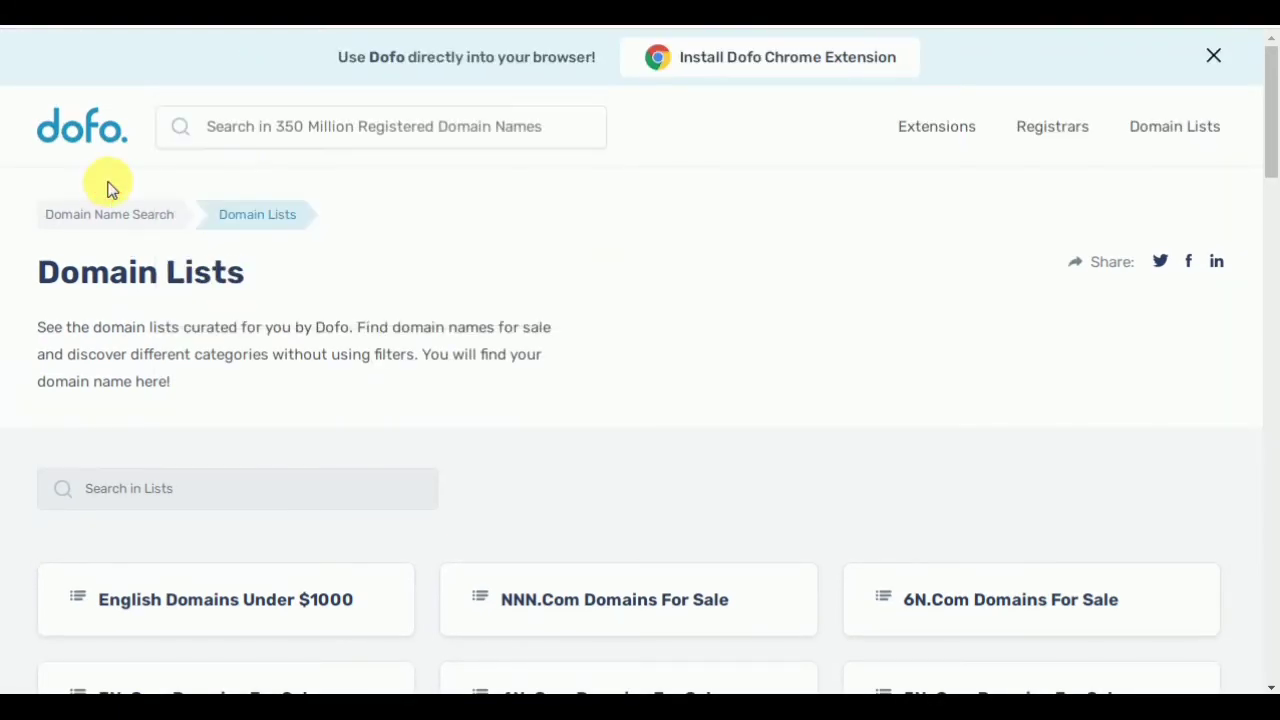
{"action": "left_click", "coordinate": [266, 137]}
{"action": "type", "text": "f"}
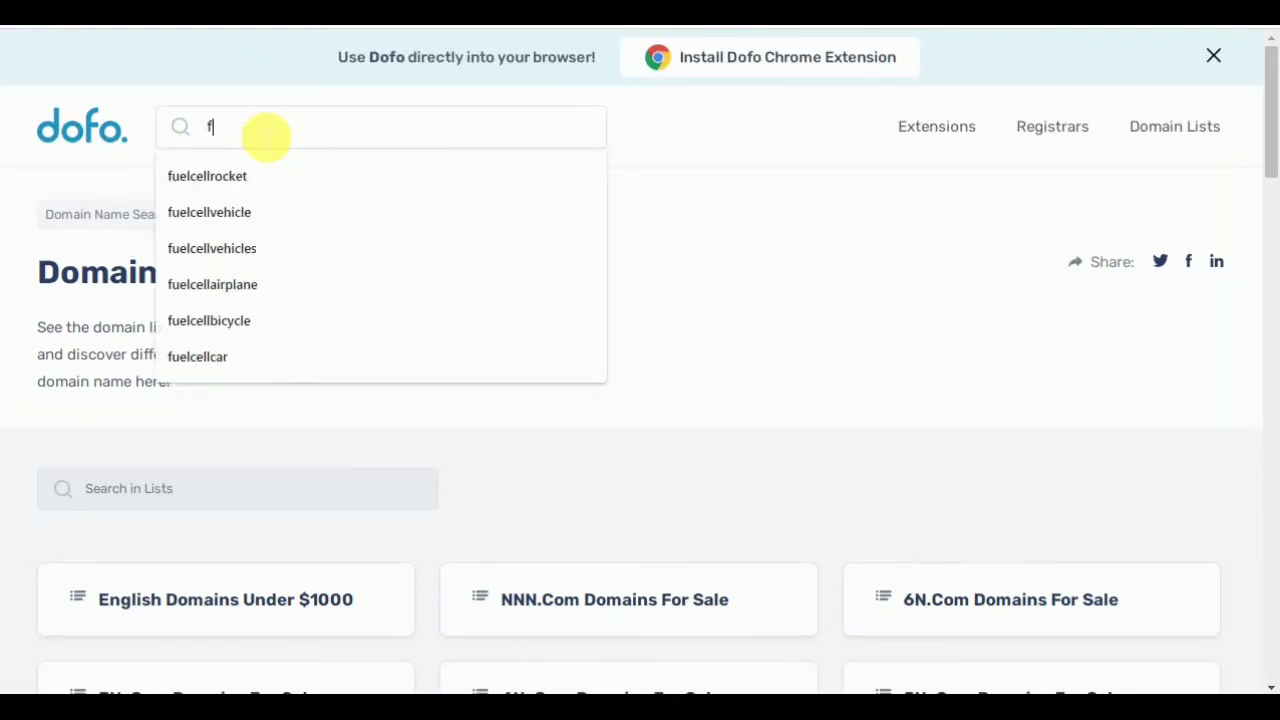
{"action": "type", "text": "uelcelltractor"}
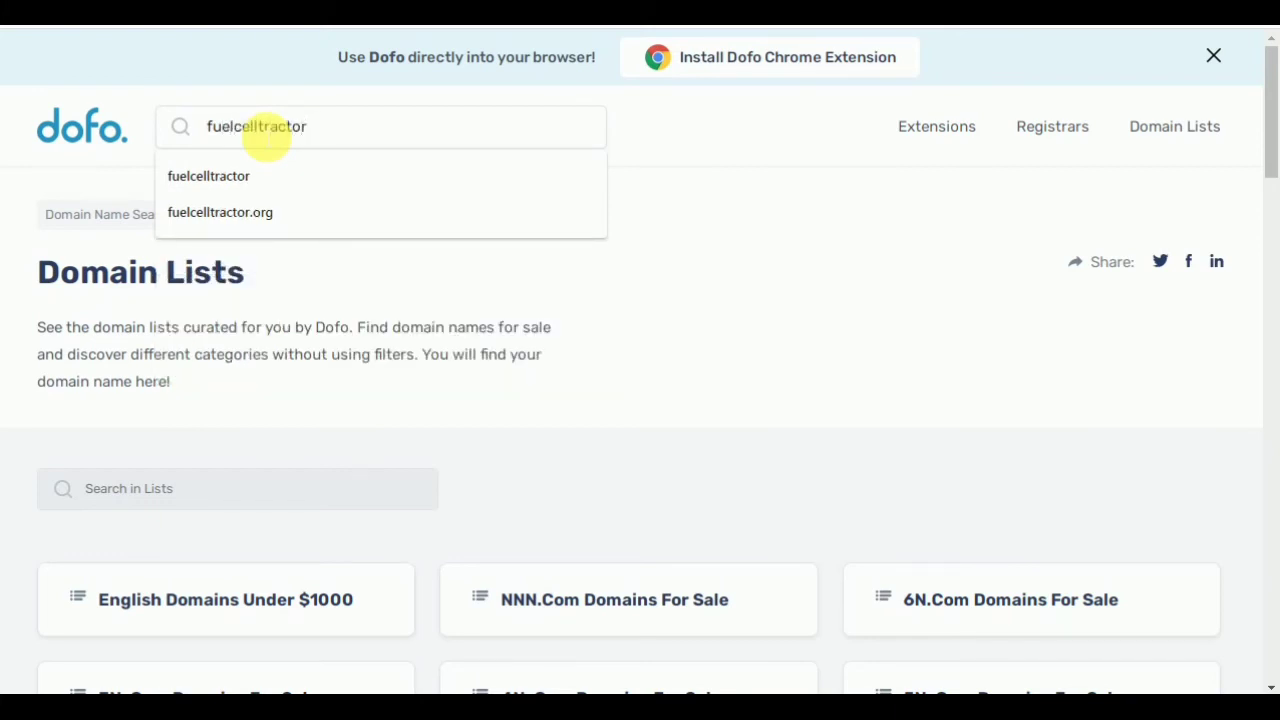
{"action": "key", "text": "Return"}
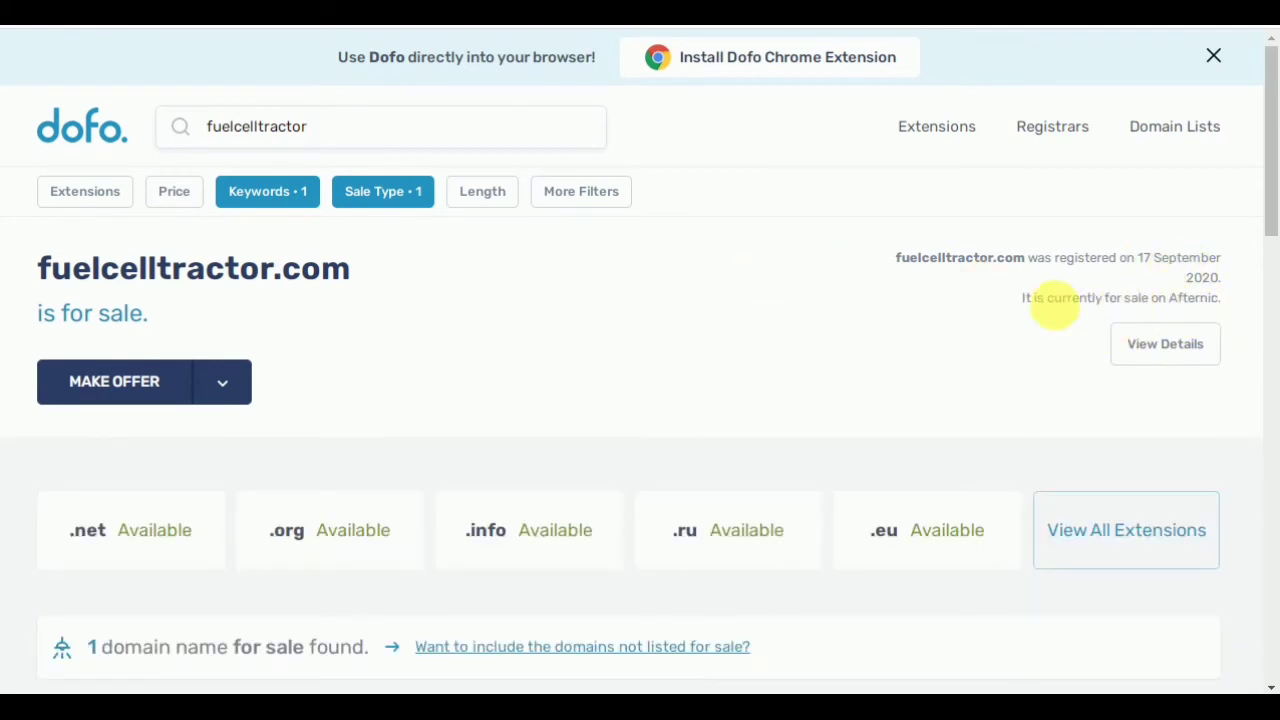
{"action": "left_click_drag", "start_coordinate": [1035, 310], "coordinate": [1212, 301]}
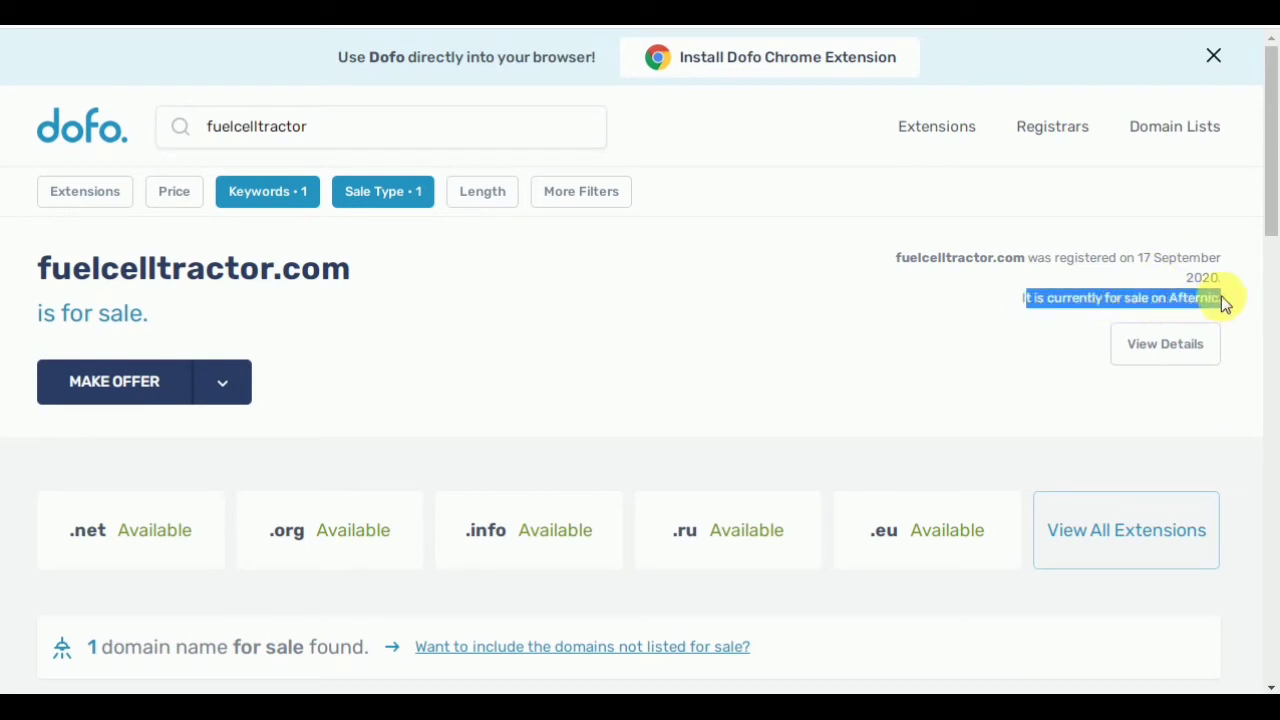
{"action": "left_click", "coordinate": [660, 352]}
{"action": "left_click", "coordinate": [120, 395]}
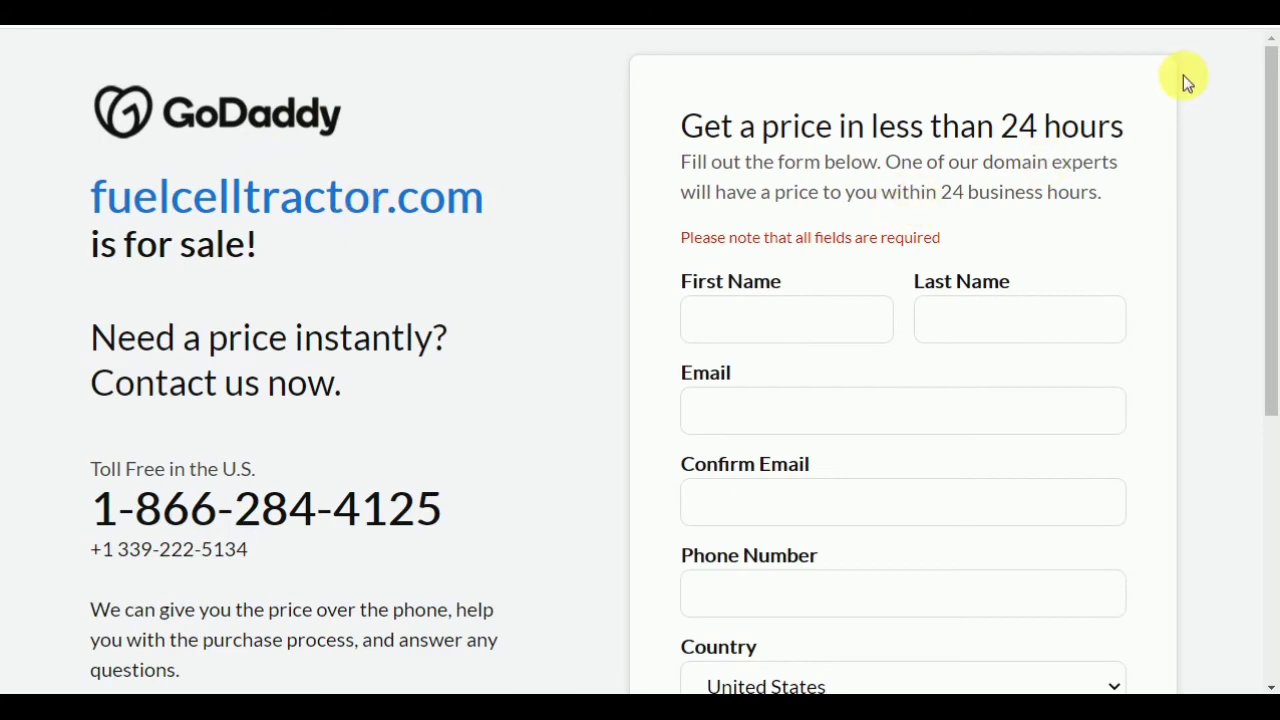
{"action": "left_click_drag", "start_coordinate": [1268, 100], "coordinate": [1260, 274]}
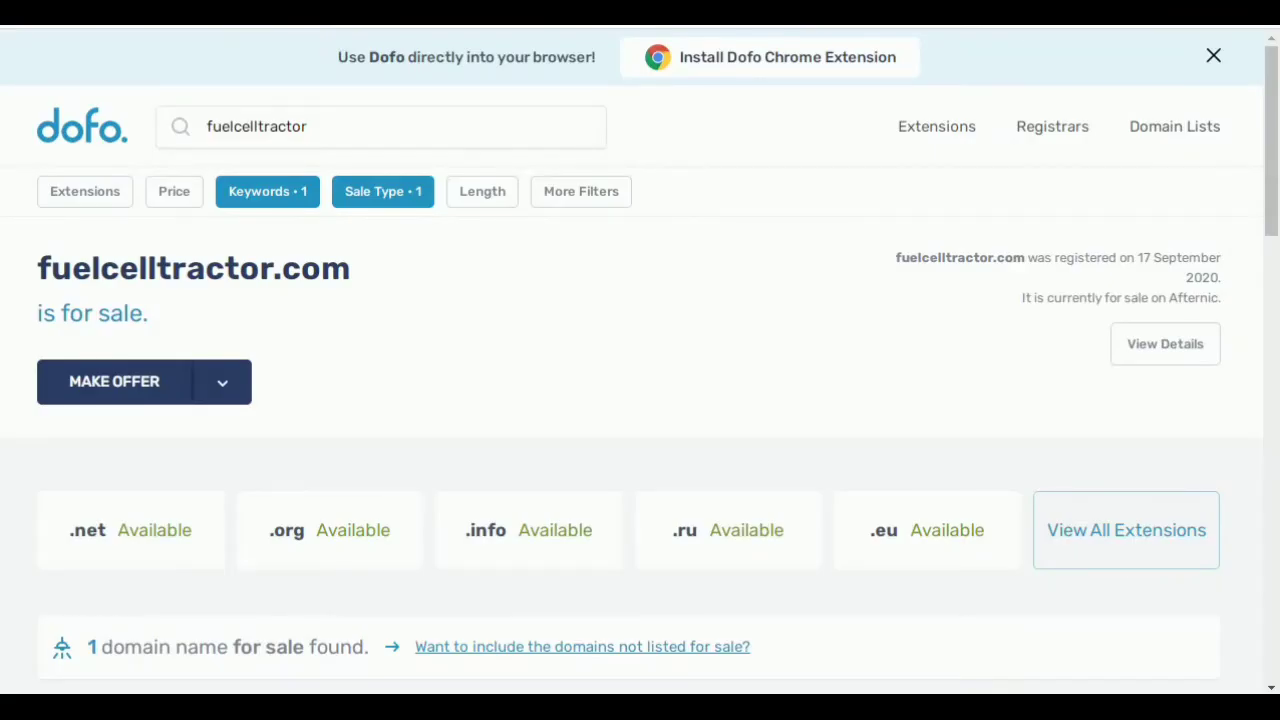
Search Dofo for fuelcelltractors, fuelcellbus and fuelcelltruck, finding the .com names taken.
{"action": "left_click", "coordinate": [352, 145]}
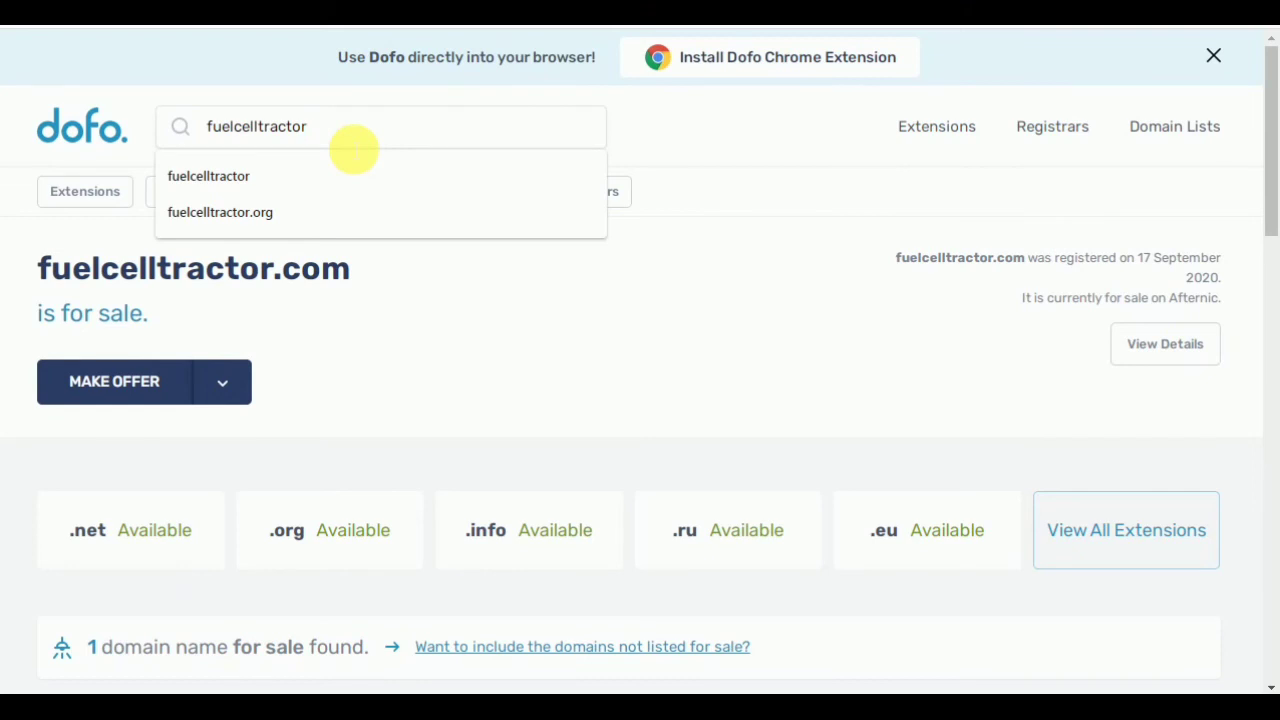
{"action": "type", "text": "s"}
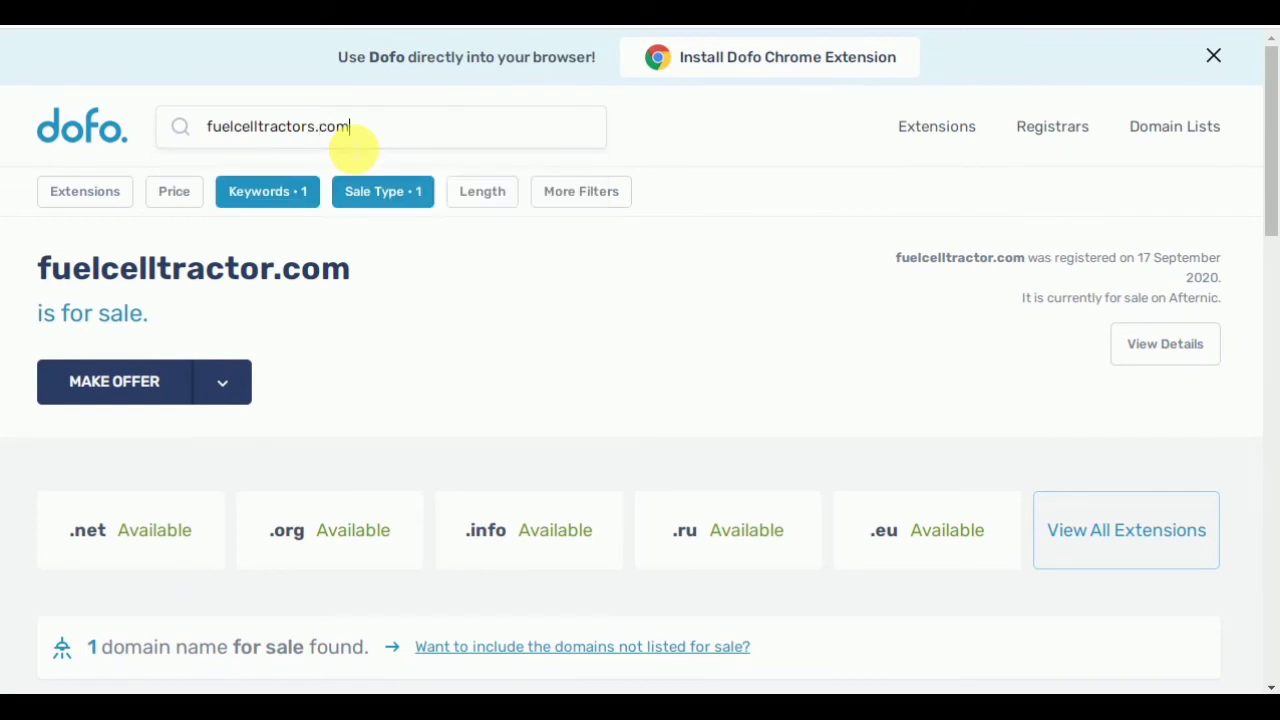
{"action": "type", "text": ".com"}
{"action": "double_click", "coordinate": [334, 126]}
{"action": "key", "text": "BackSpace"}
{"action": "key", "text": "BackSpace"}
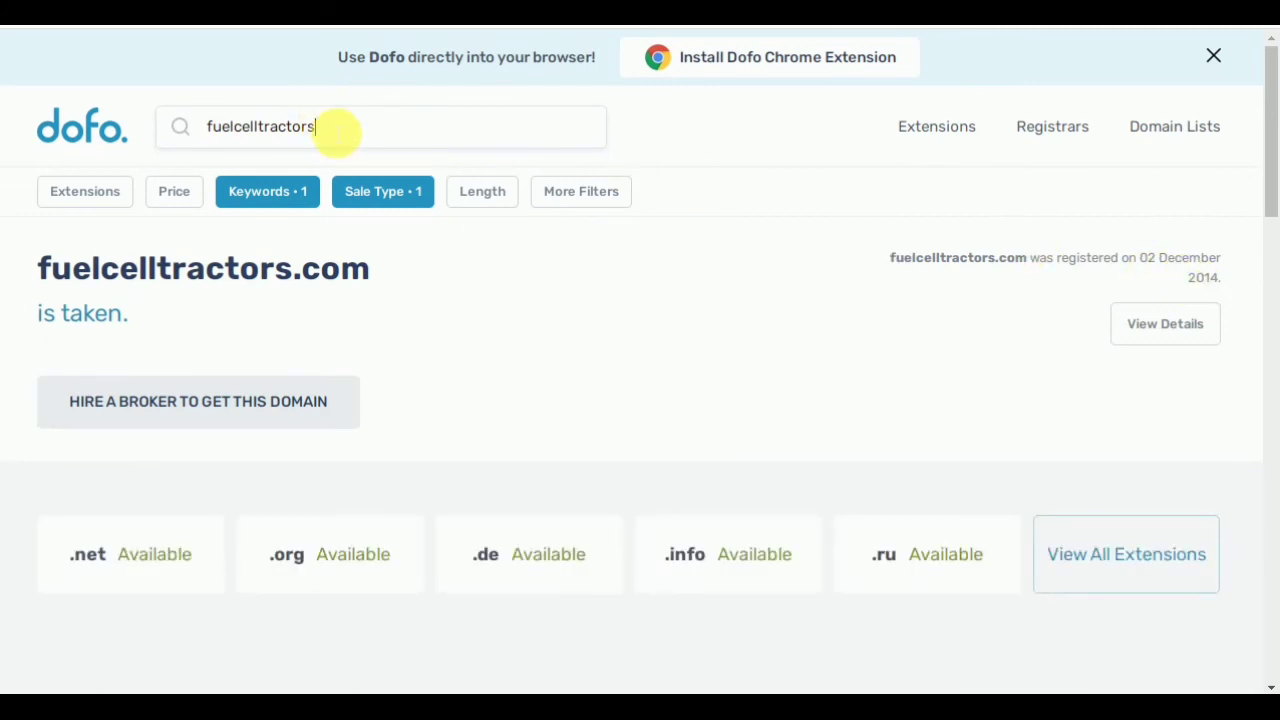
{"action": "key", "text": "BackSpace"}
{"action": "key", "text": "BackSpace"}
{"action": "key", "text": "BackSpace"}
{"action": "key", "text": "BackSpace"}
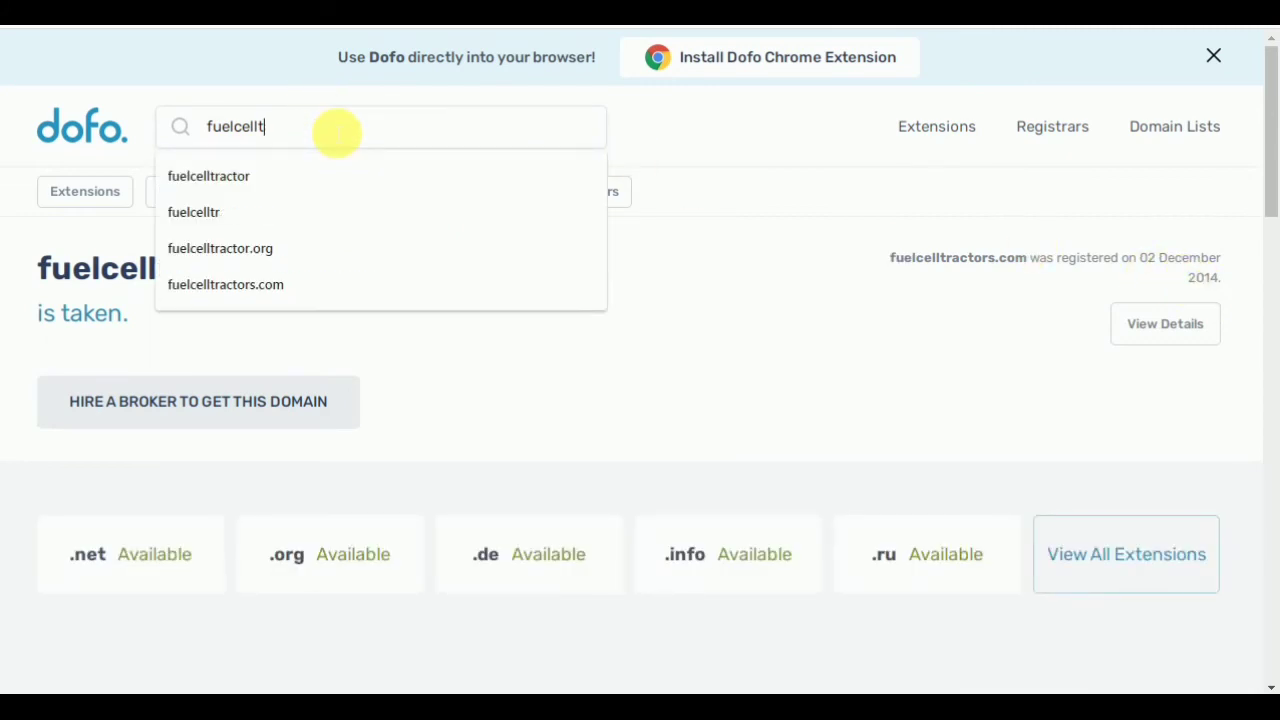
{"action": "type", "text": "bus"}
{"action": "key", "text": "Return"}
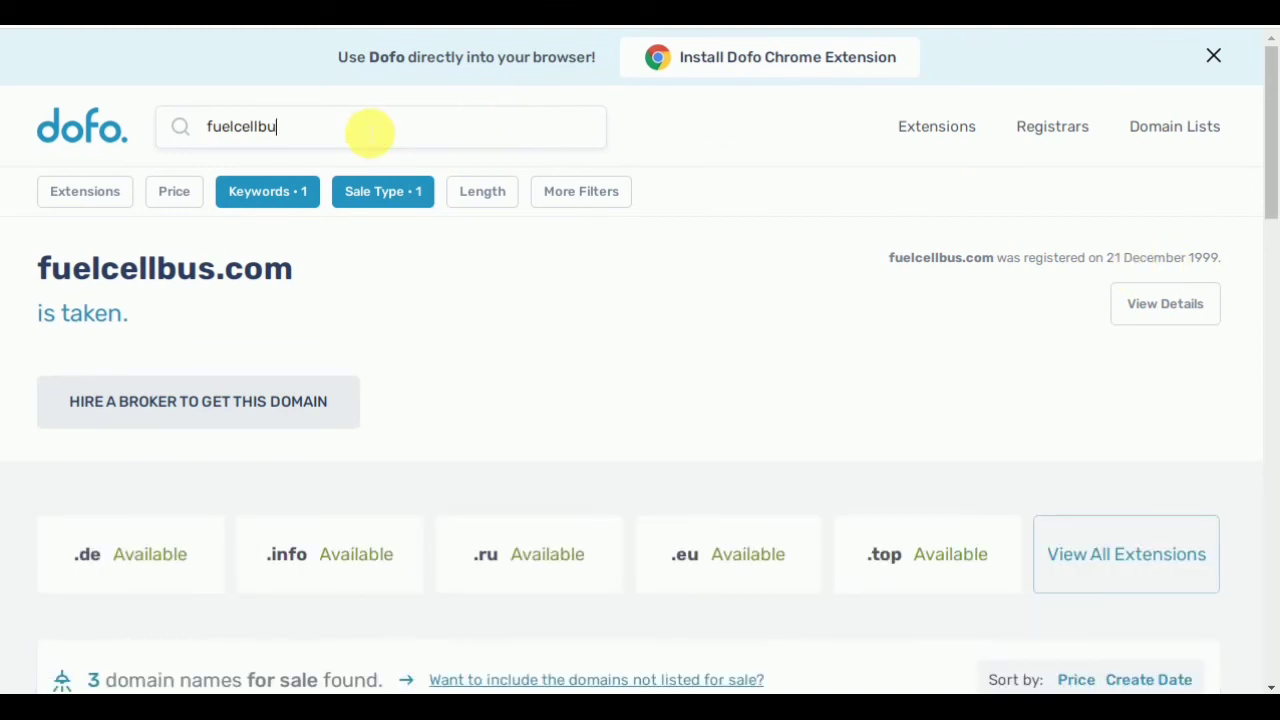
{"action": "key", "text": "BackSpace"}
{"action": "key", "text": "BackSpace"}
{"action": "type", "text": "truck"}
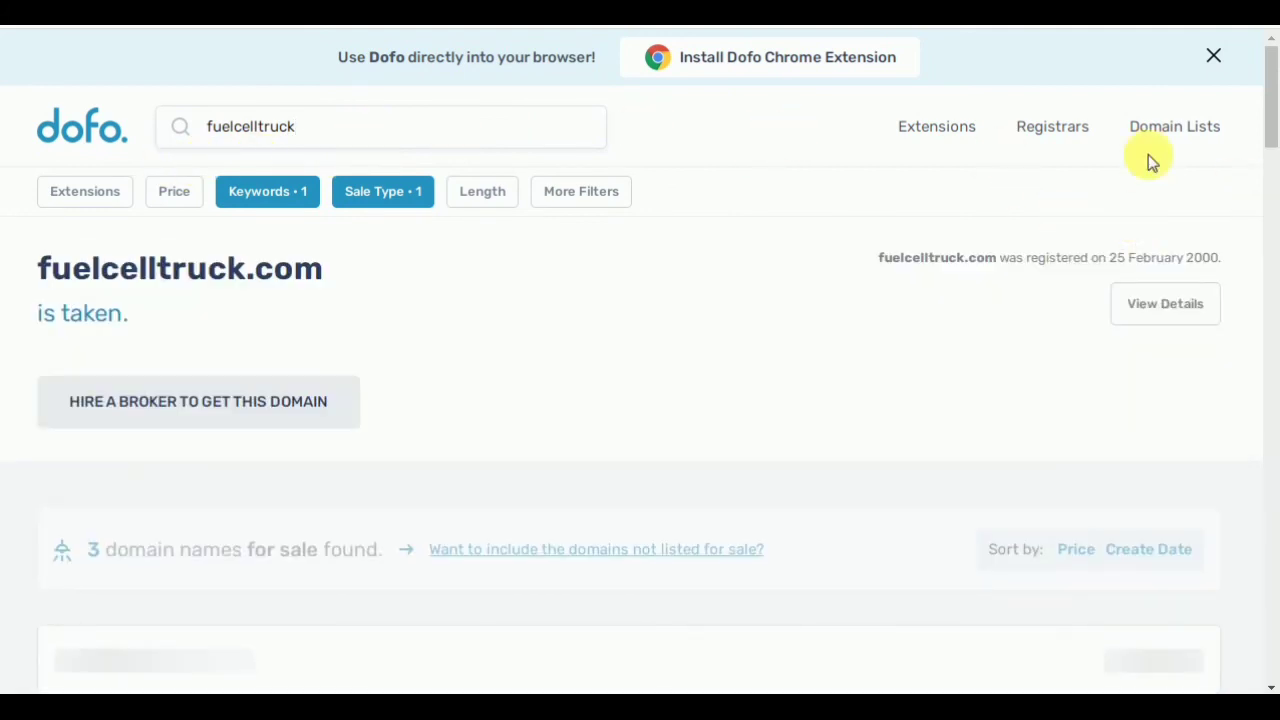
{"action": "left_click_drag", "start_coordinate": [1224, 259], "coordinate": [1112, 263]}
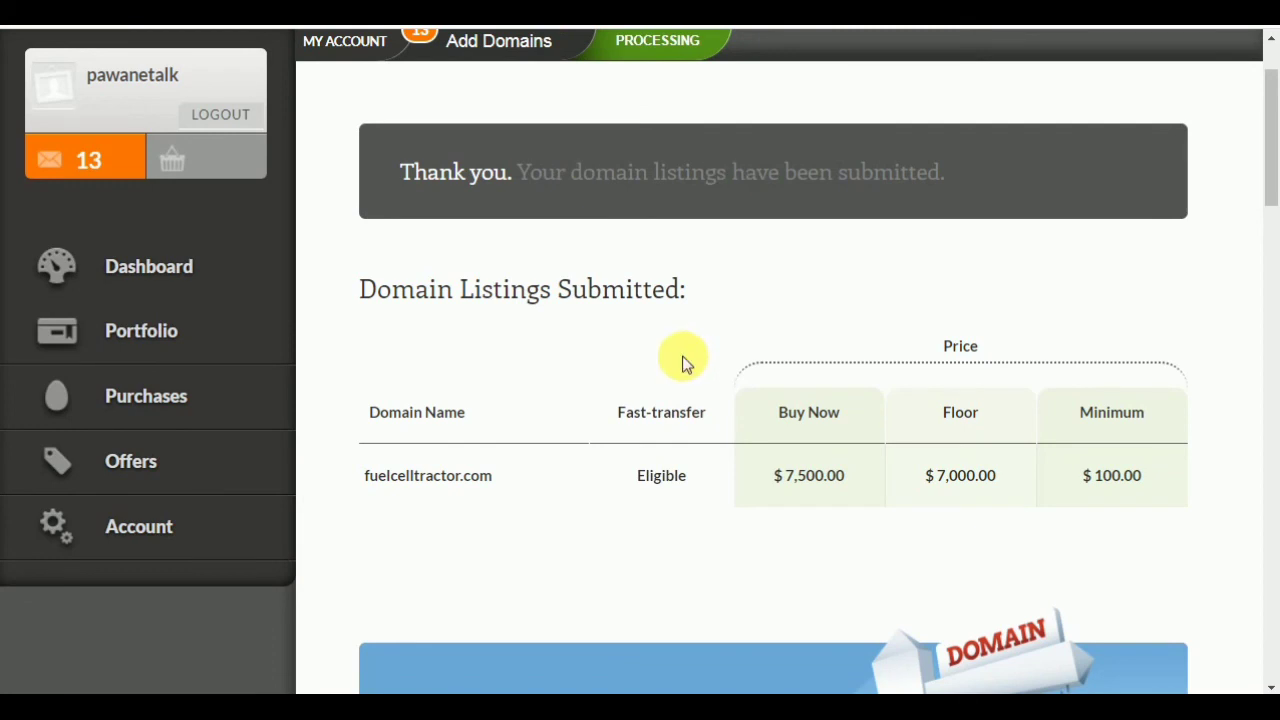
Expand Portfolio and then Purchases in Afternic's left sidebar.
{"action": "left_click", "coordinate": [286, 323]}
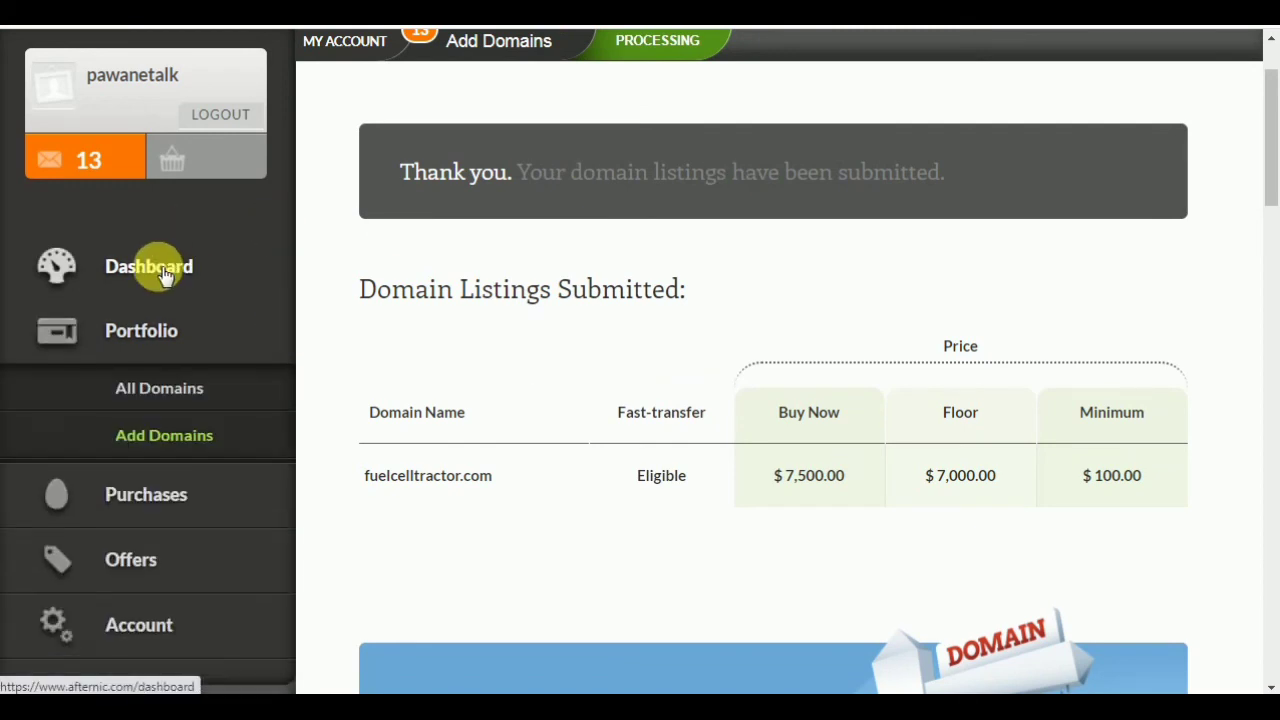
{"action": "left_click", "coordinate": [160, 333]}
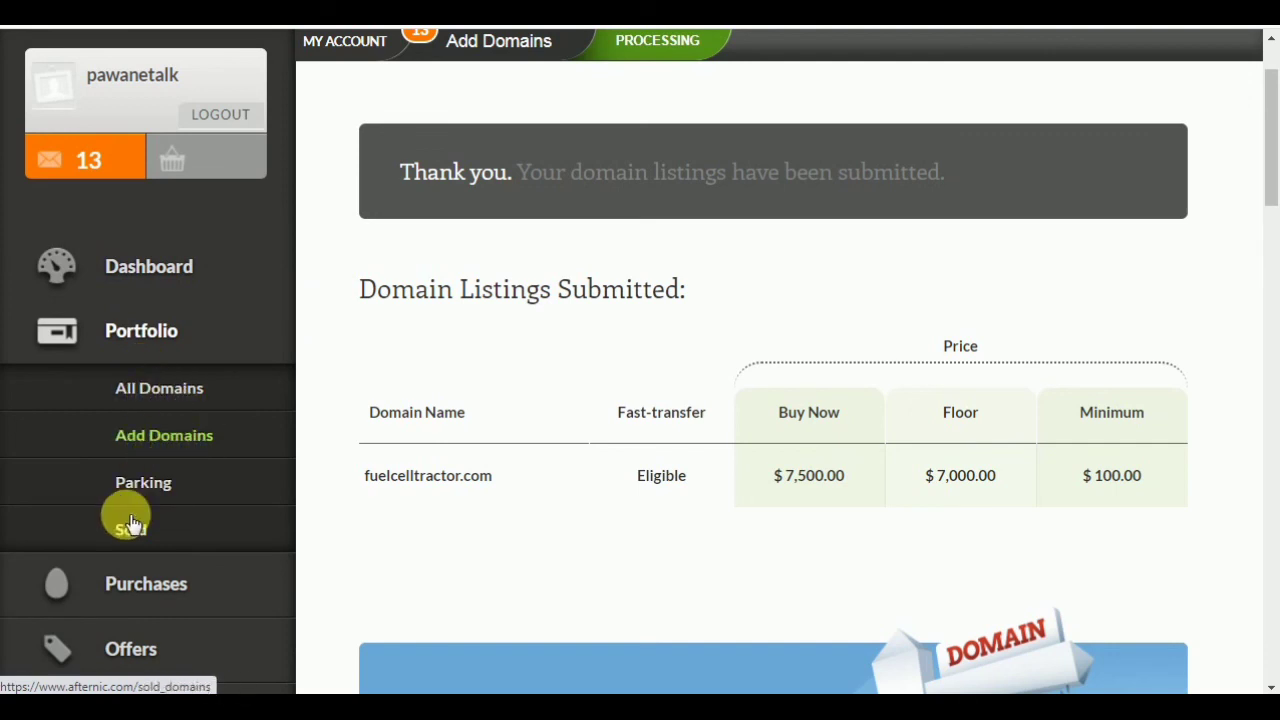
{"action": "left_click", "coordinate": [137, 585]}
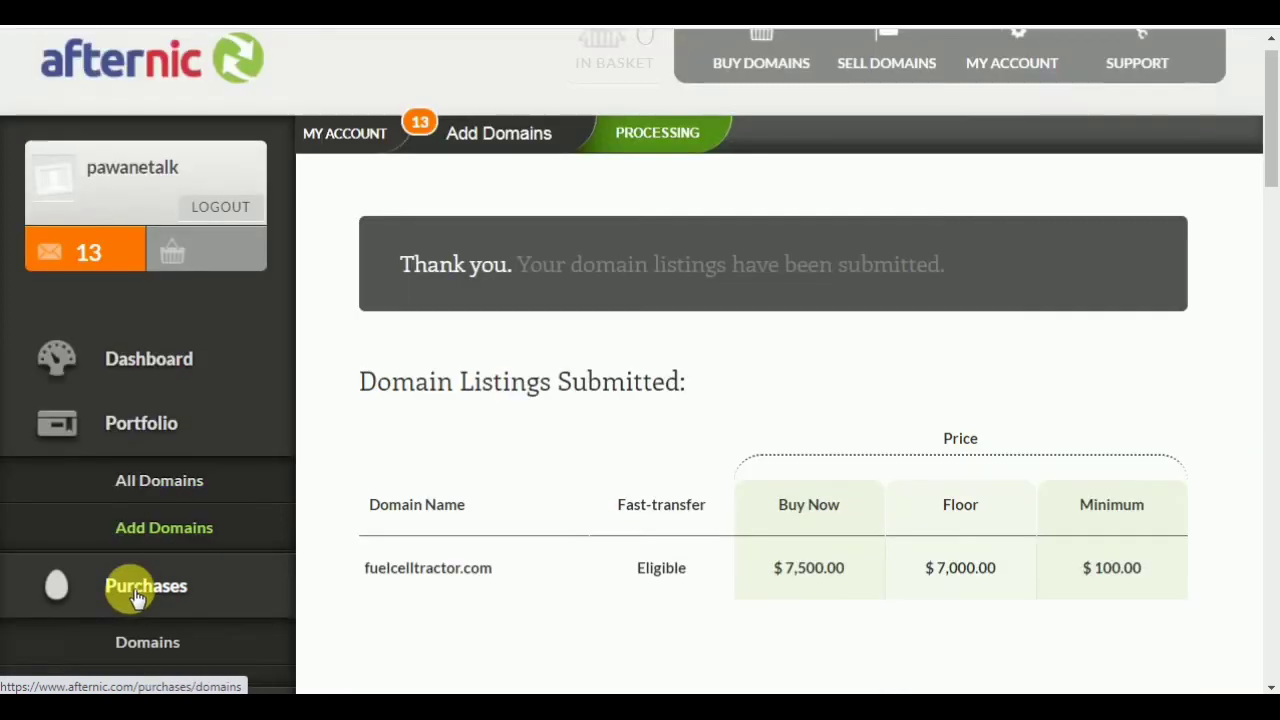